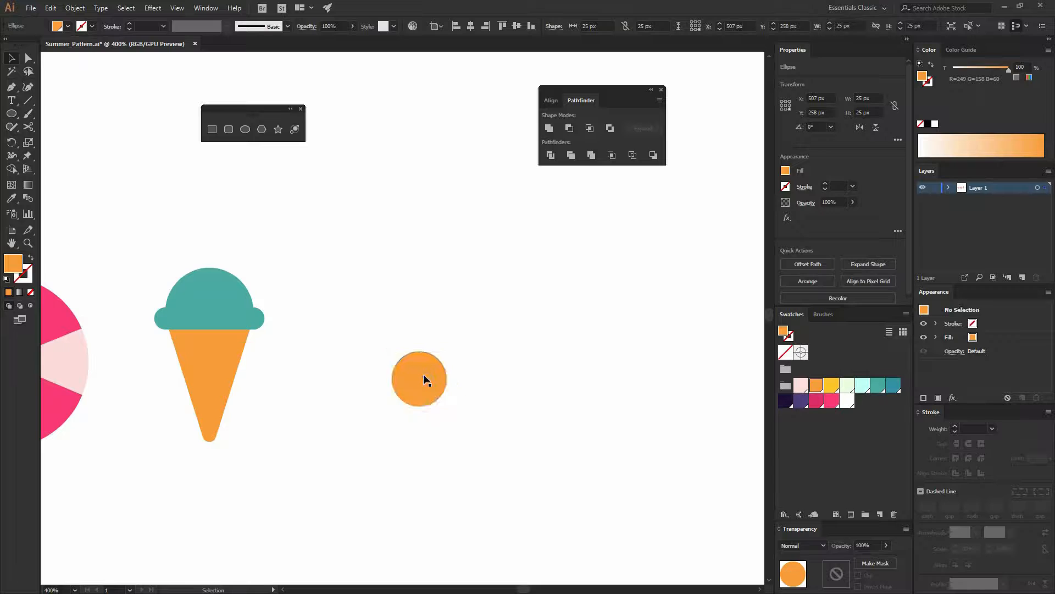
Recolor the orange circle with the dark navy swatch
click(424, 370)
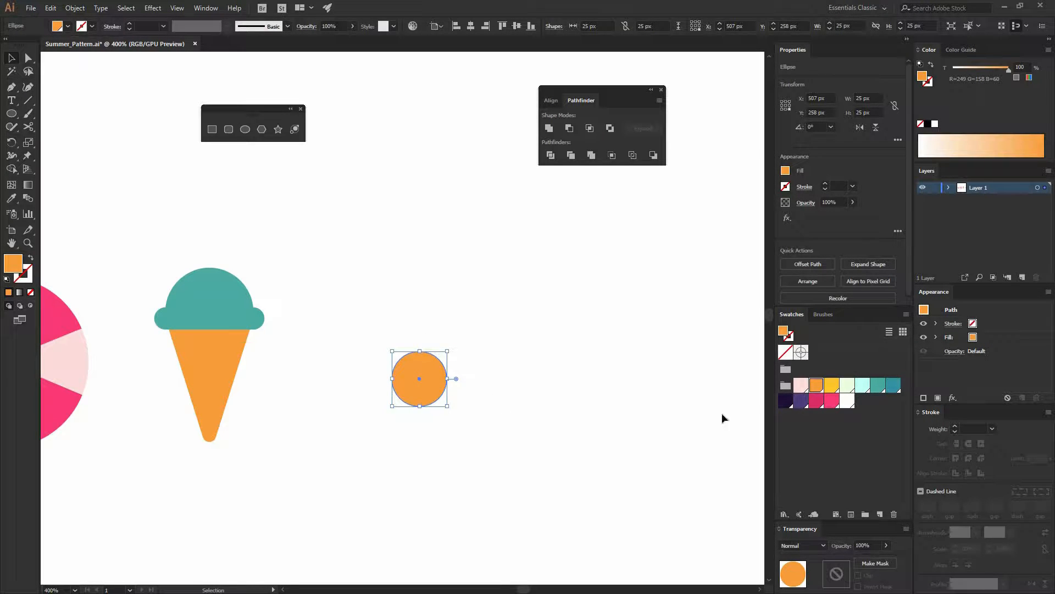
click(787, 402)
click(444, 403)
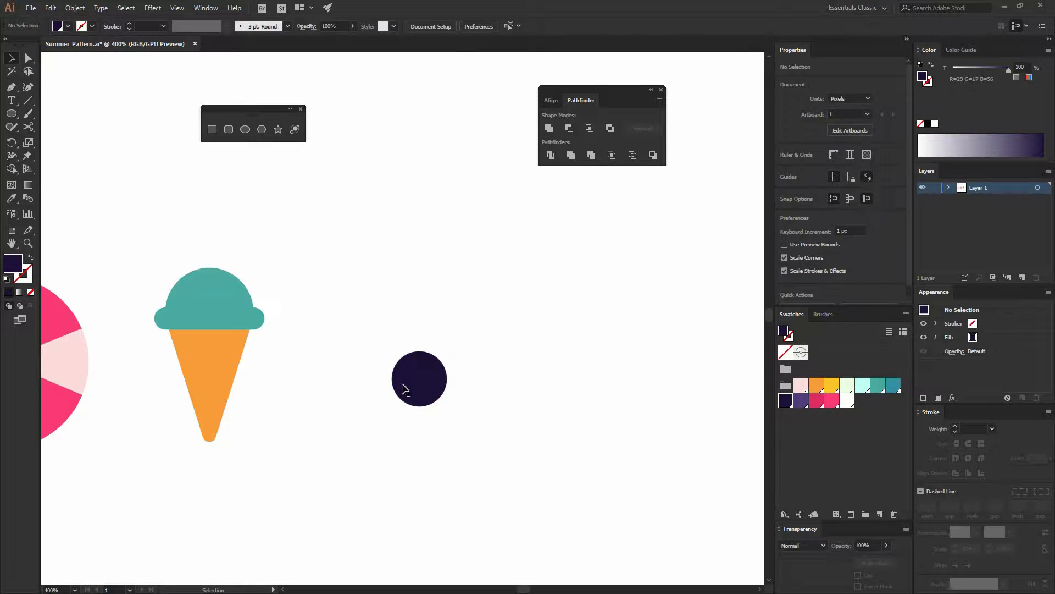
Copy the navy circle and paste the copy in place on top of it
click(440, 374)
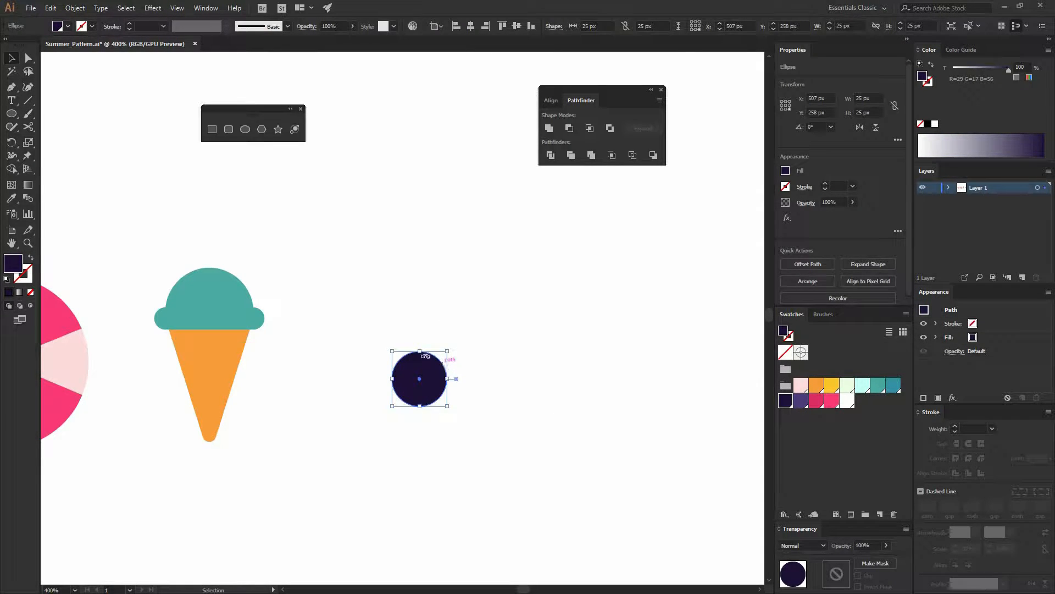
click(50, 8)
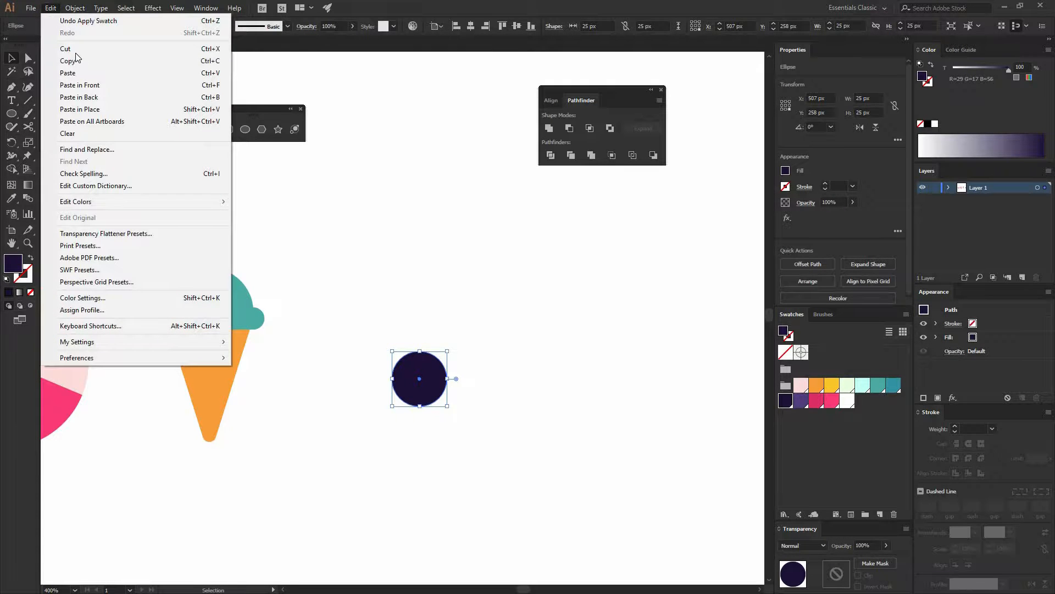
click(156, 61)
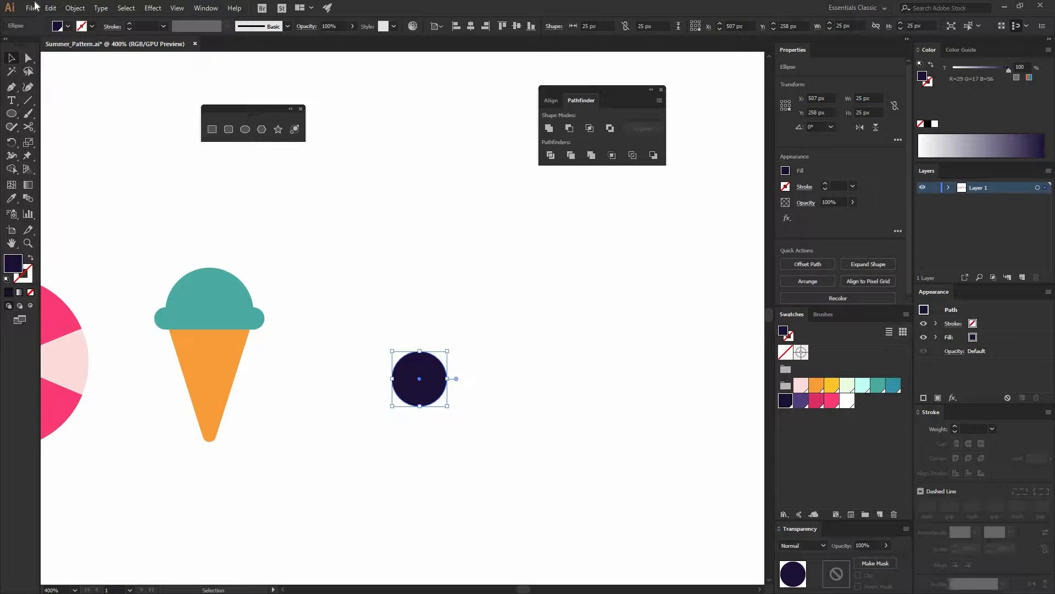
click(50, 8)
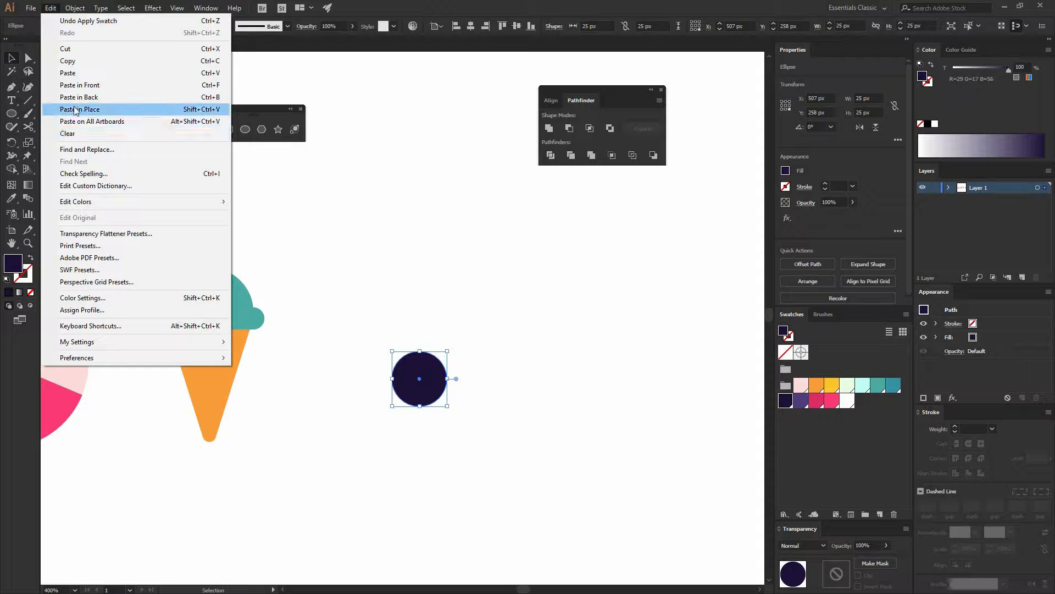
click(189, 113)
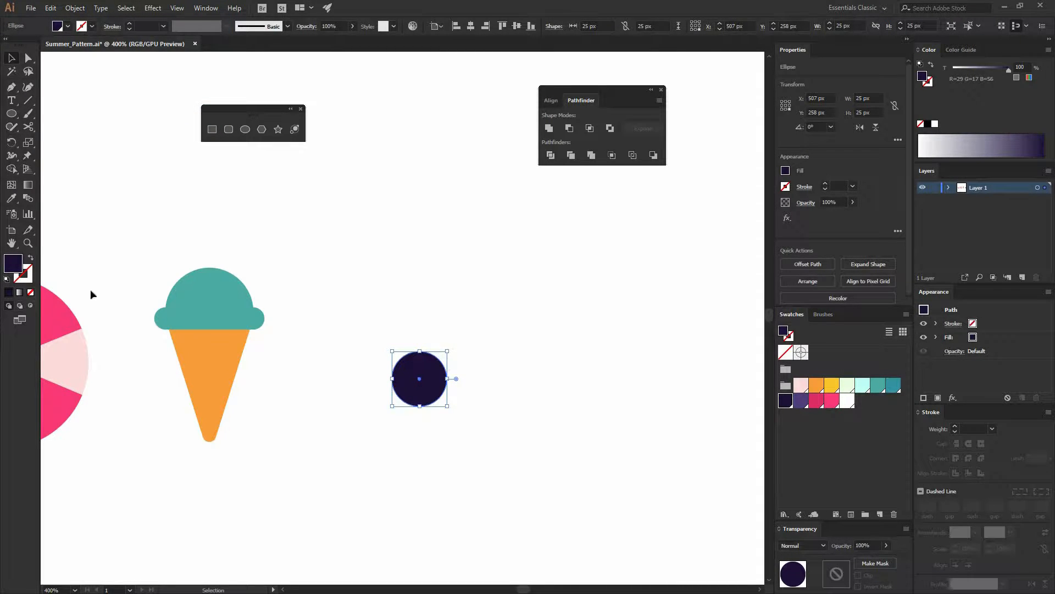
Swap the copy's fill to a stroke, color the stroke orange and set its weight to 3 pt
click(31, 258)
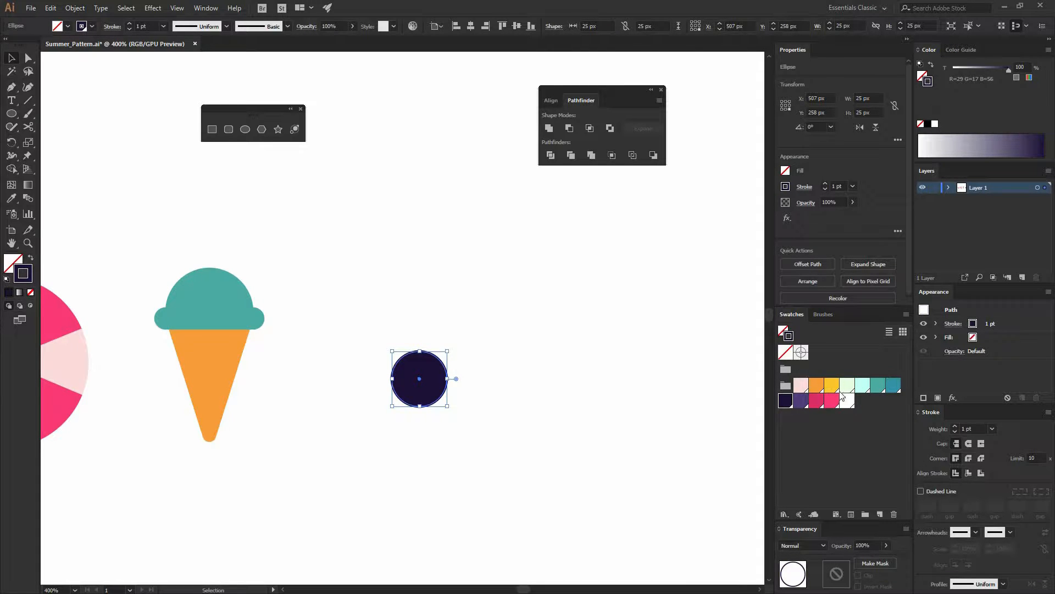
click(818, 390)
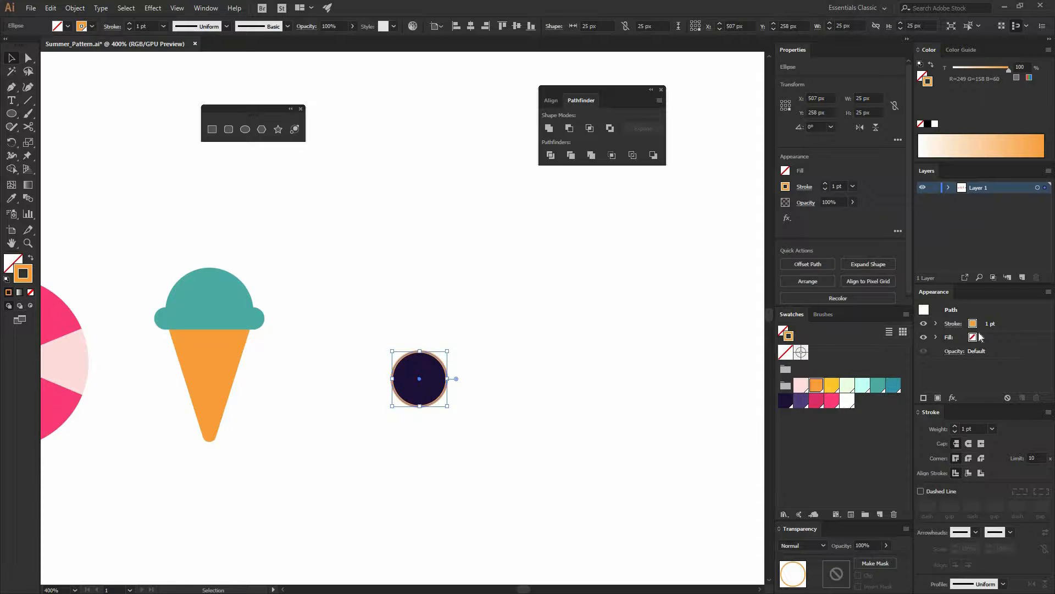
click(852, 187)
click(869, 262)
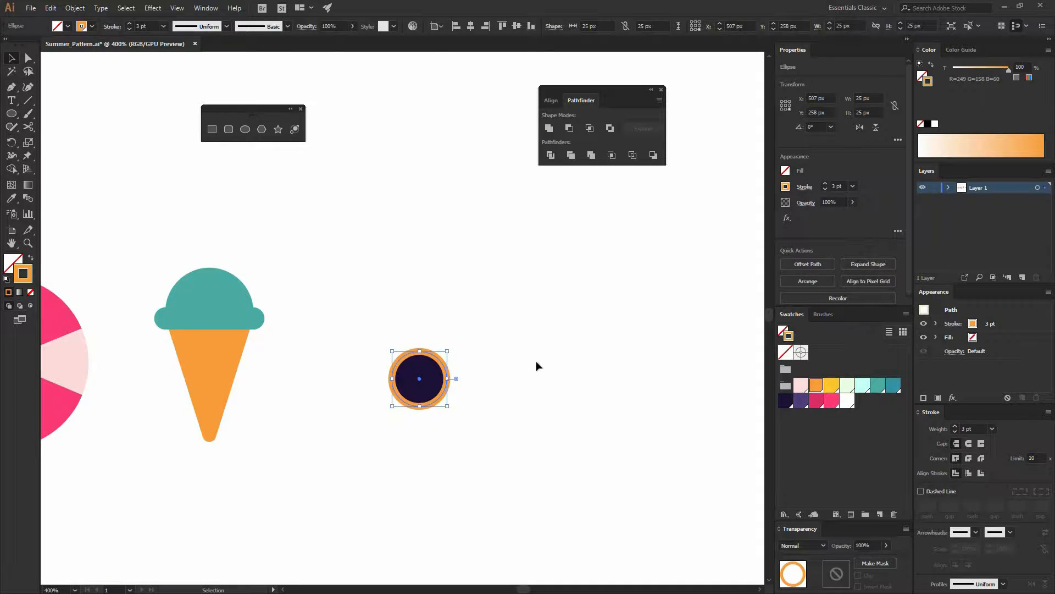
click(449, 382)
drag(443, 362, 466, 276)
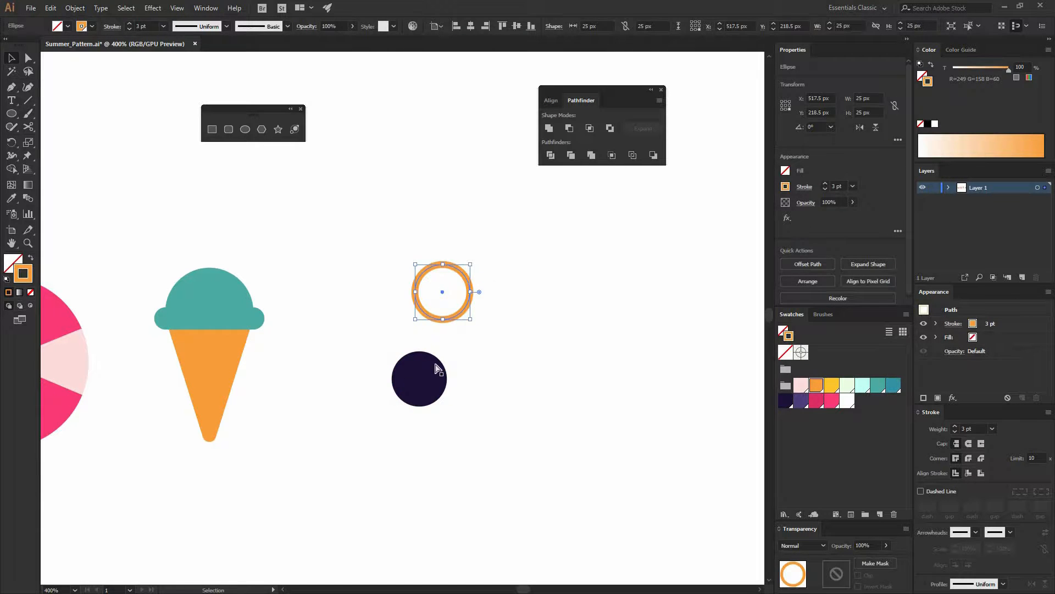
key(ctrl+z)
click(465, 391)
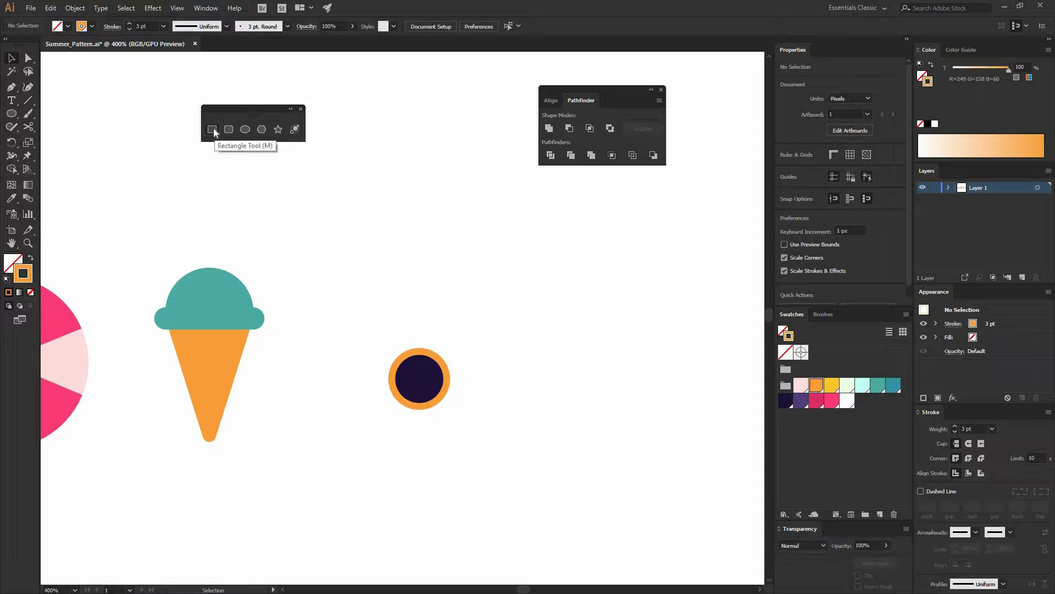
Draw a tall rectangle about 9 × 38 px across the circle and give it a purple fill with no stroke
drag(417, 377, 429, 419)
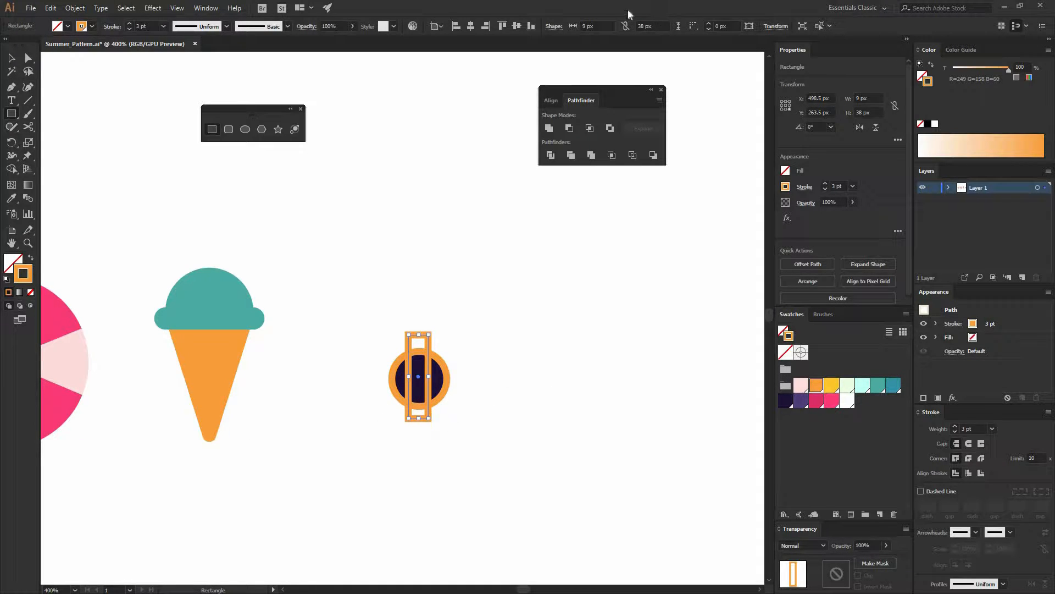
click(800, 401)
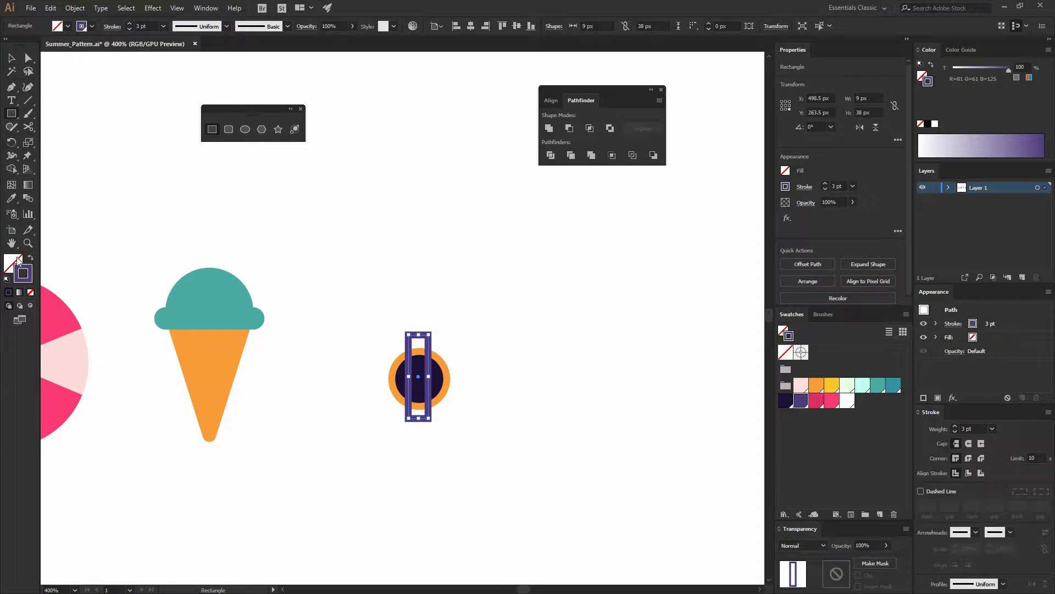
click(31, 257)
key(x)
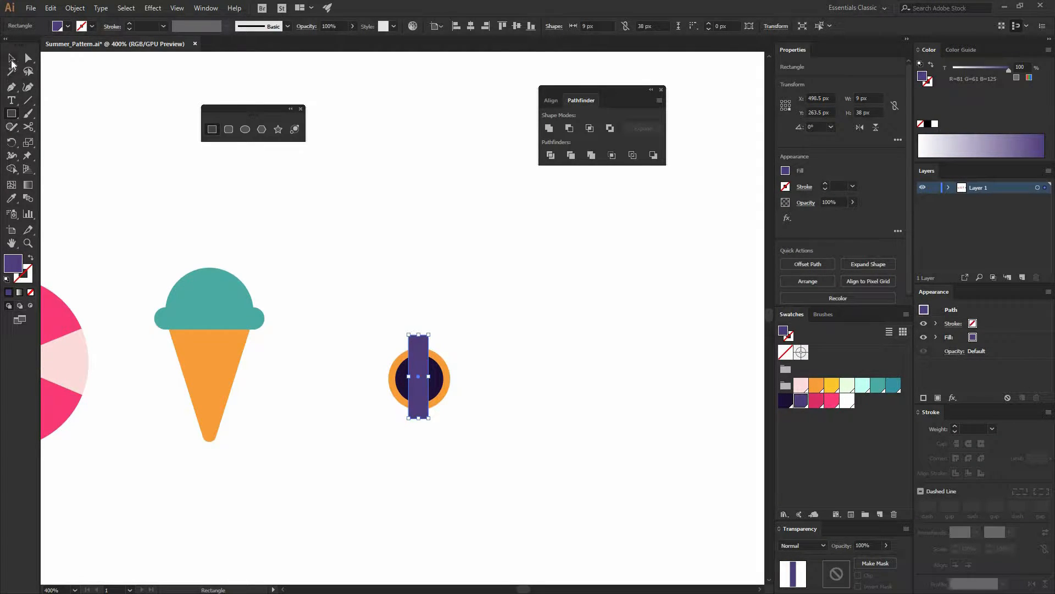
Slant the purple rectangle into a diagonal stripe with the Shear tool
click(11, 61)
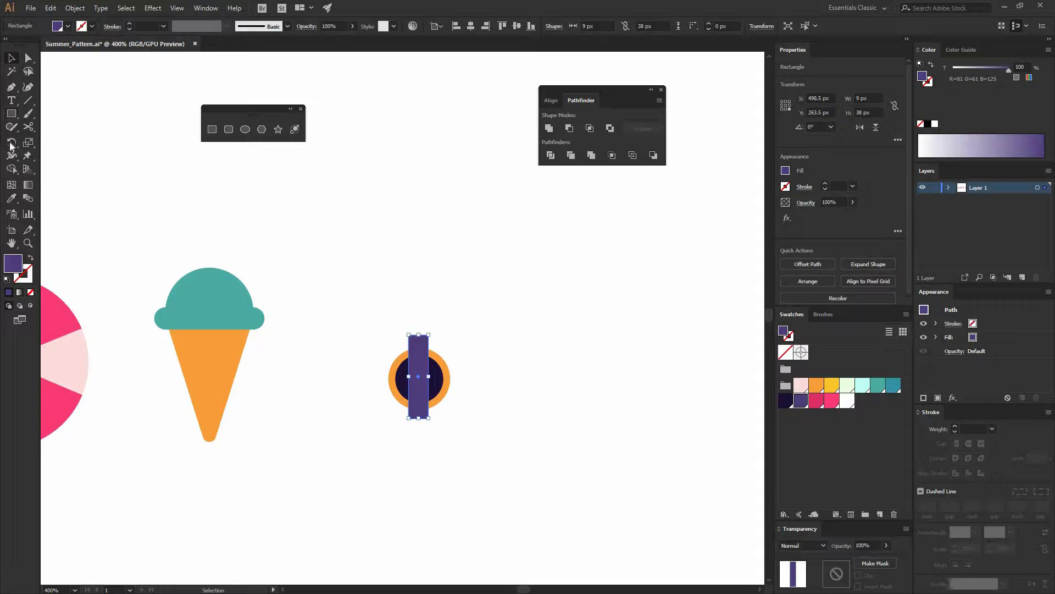
click(12, 144)
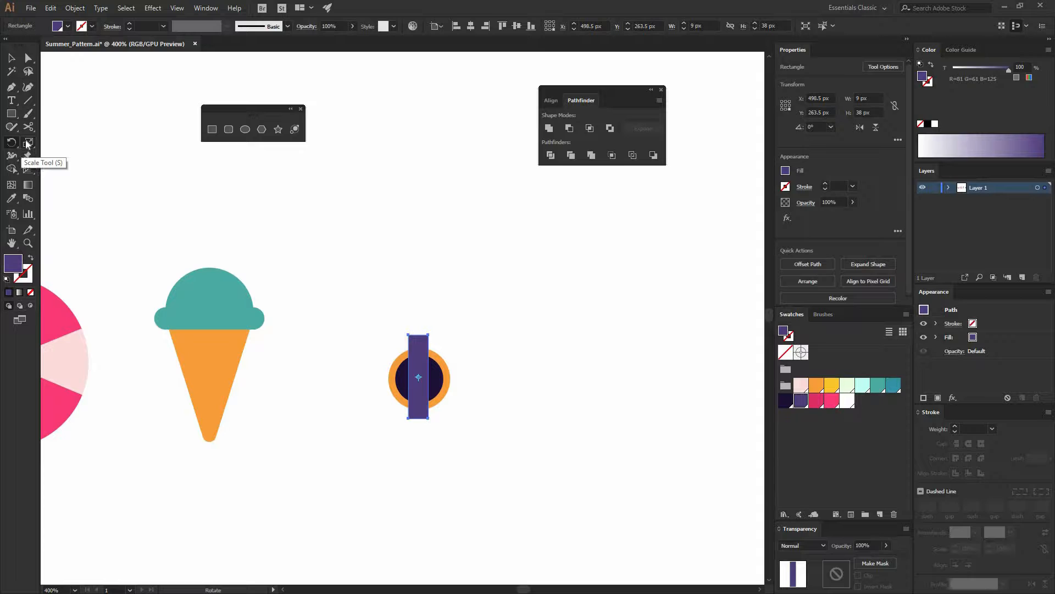
click(27, 143)
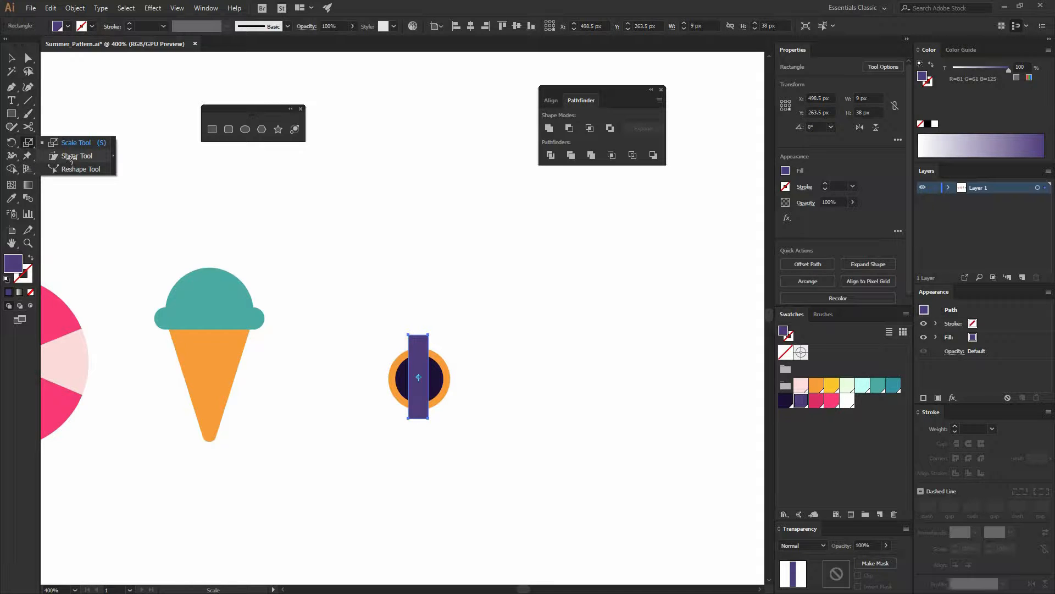
click(71, 157)
drag(419, 347, 440, 348)
key(v)
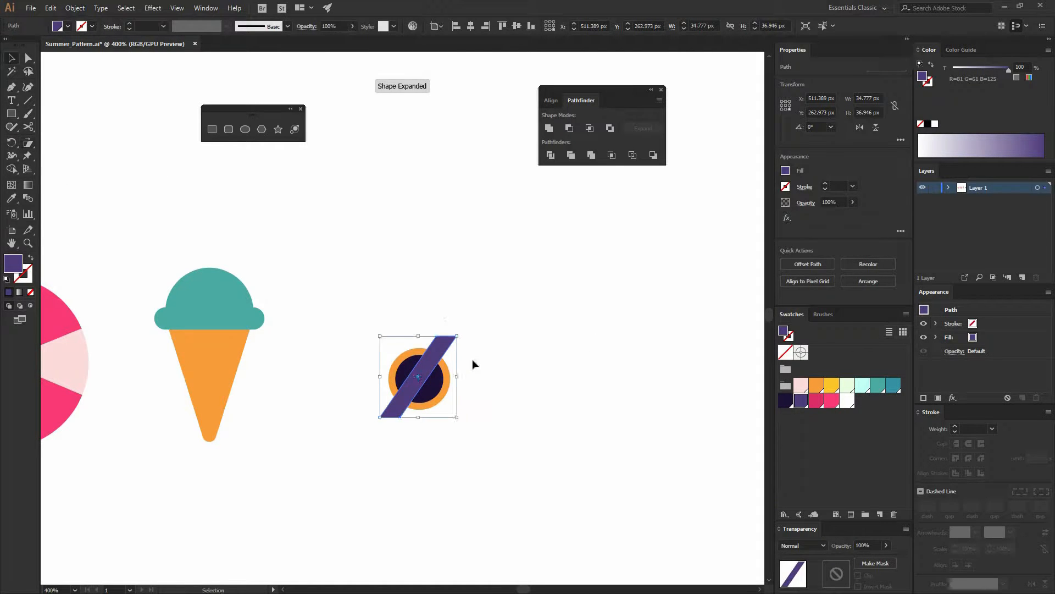
Move the slanted stripe slightly to the right over the circle
click(473, 358)
double_click(439, 352)
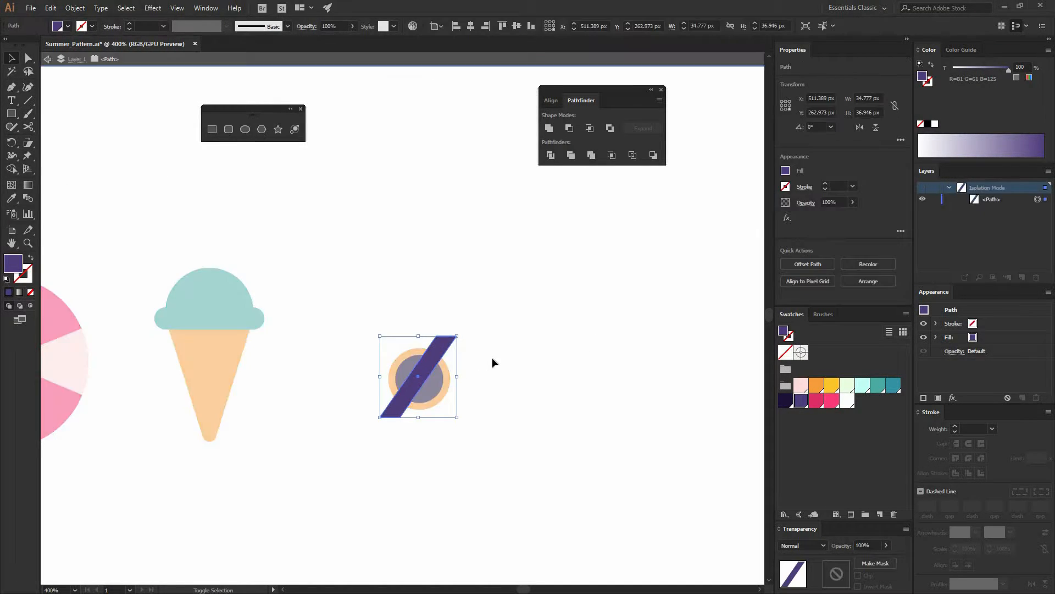
click(493, 357)
key(Escape)
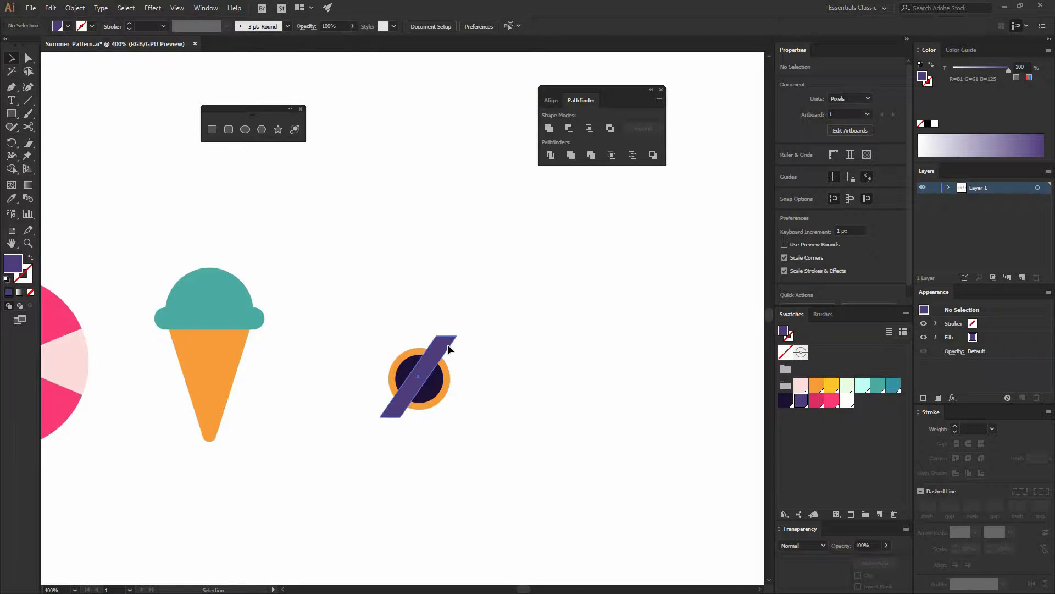
drag(447, 344, 454, 345)
click(494, 384)
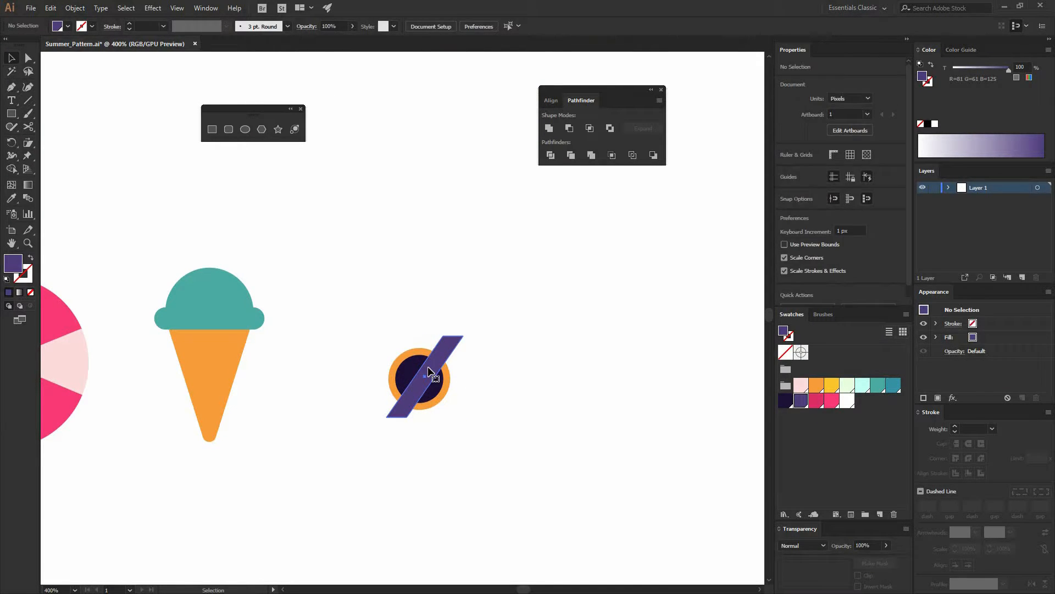
Cut the stripe and paste it in place inside the navy circle using Draw Inside mode
click(429, 372)
click(49, 7)
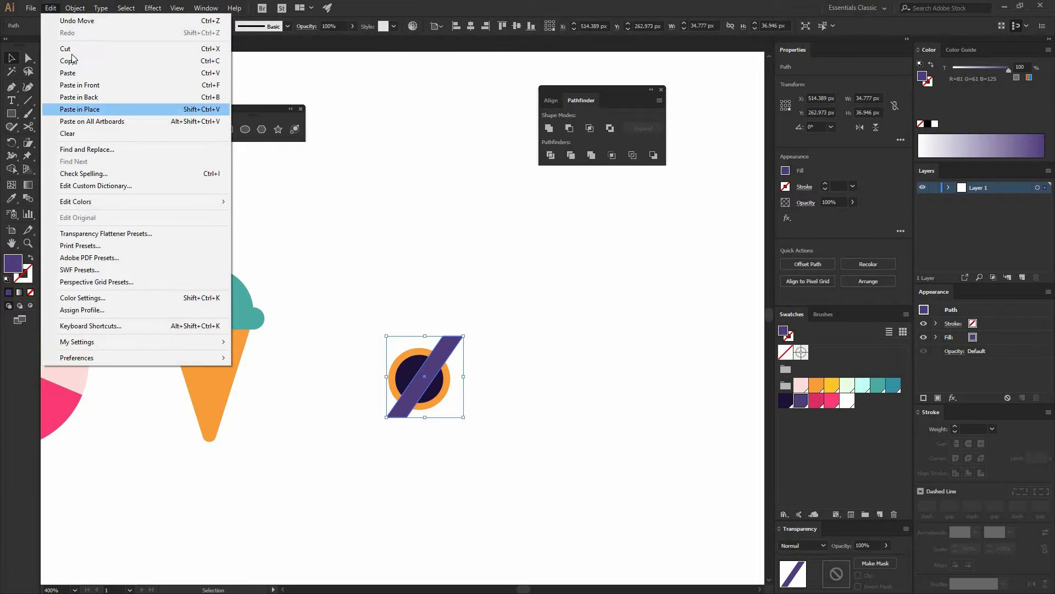
key(ctrl+x)
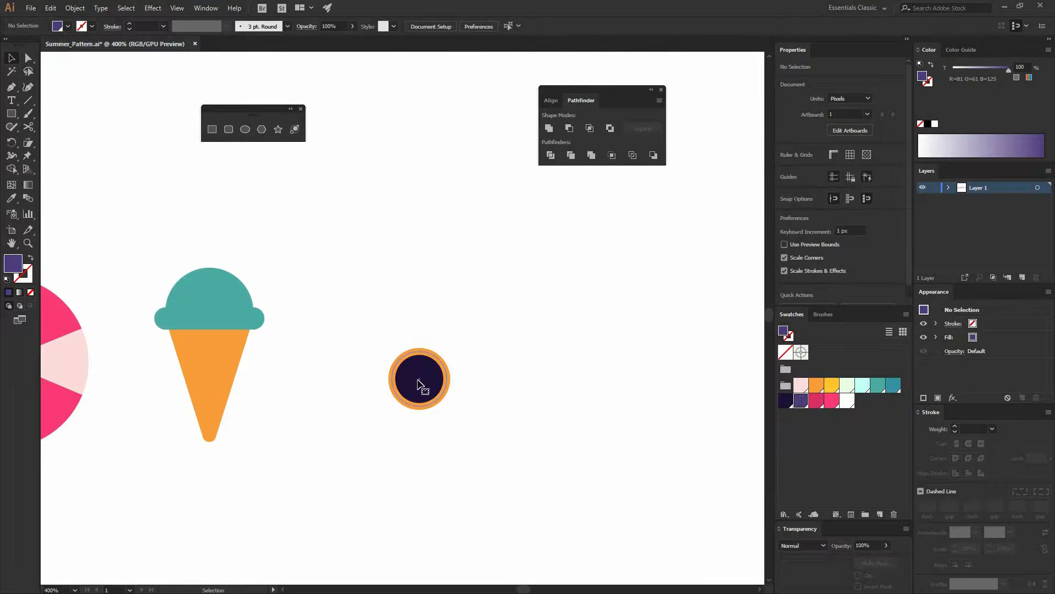
click(420, 378)
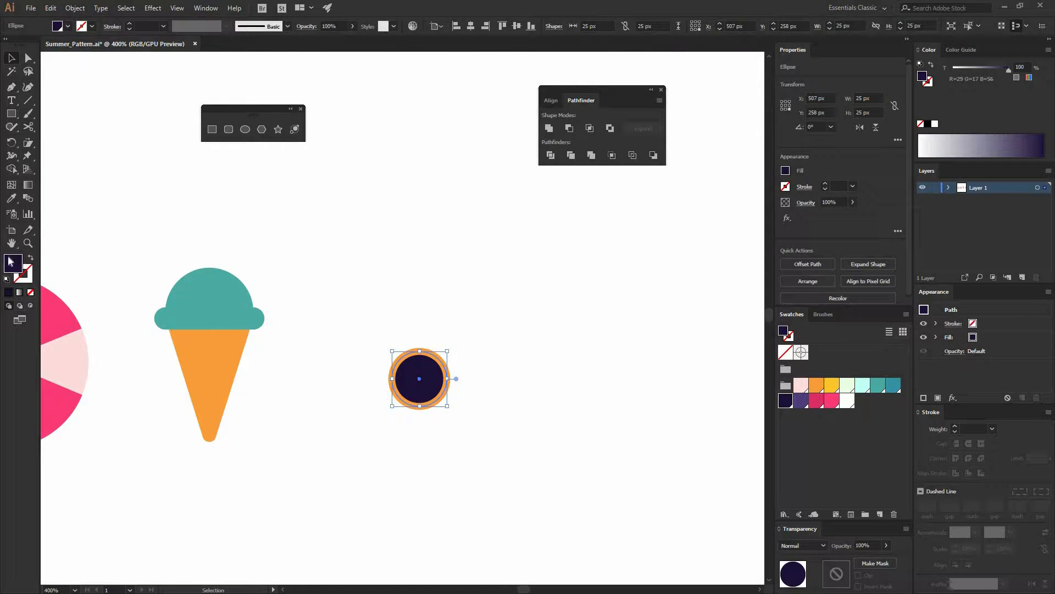
click(32, 306)
click(50, 8)
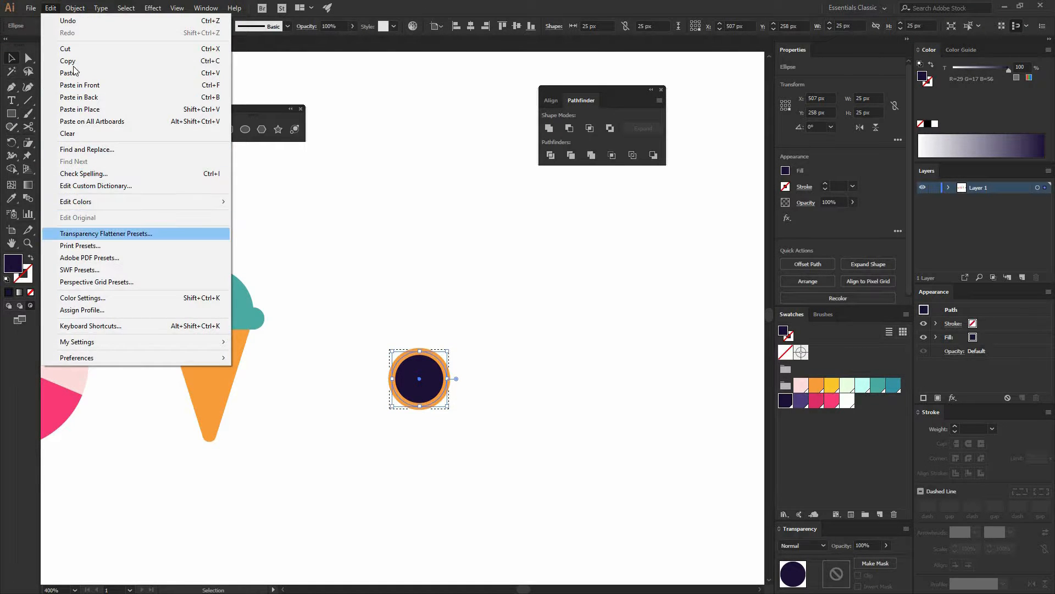
click(116, 110)
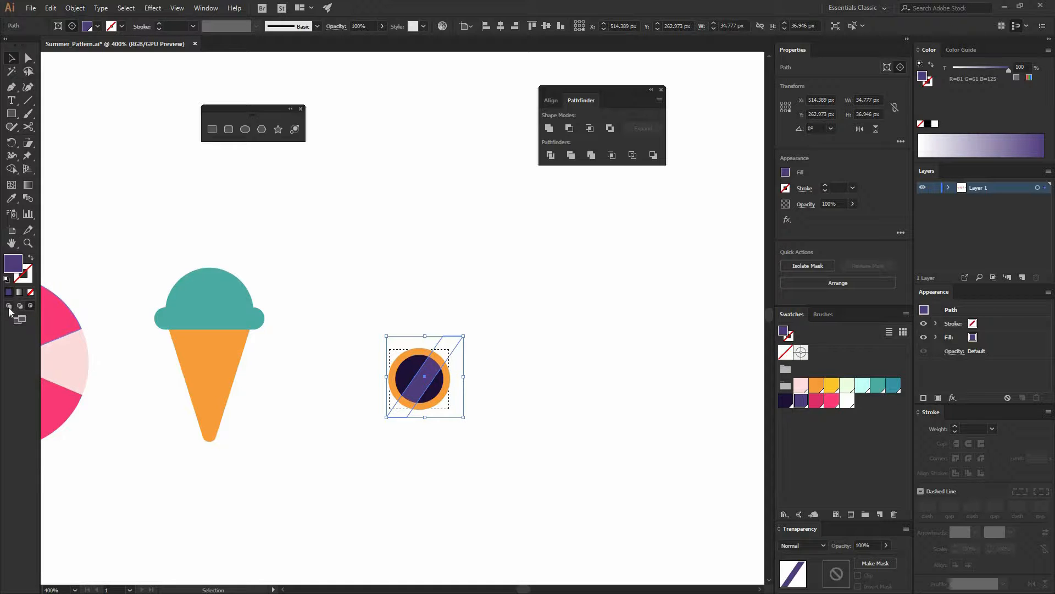
click(377, 322)
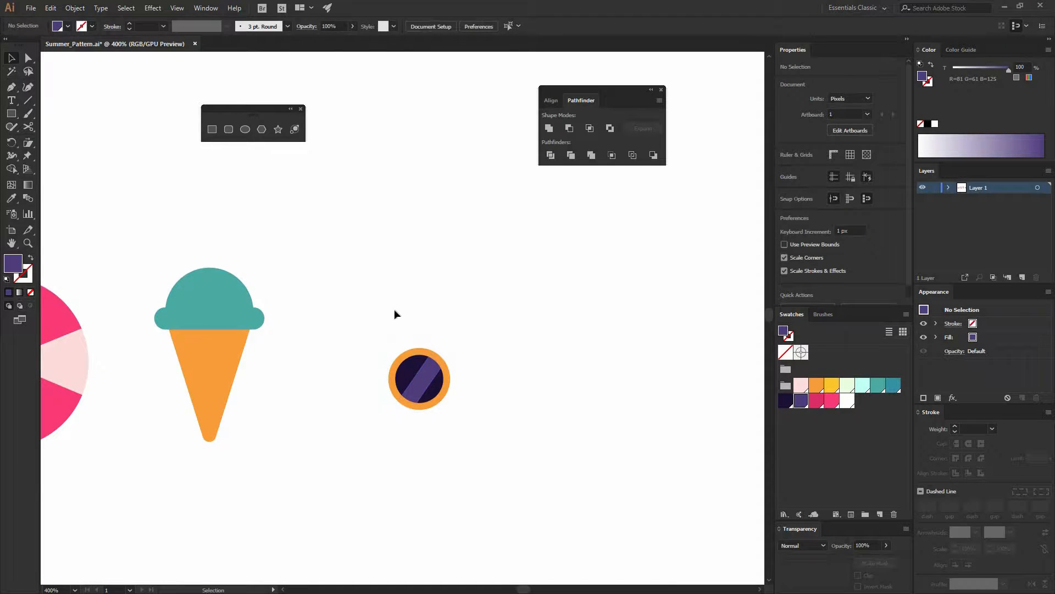
Reposition the stripe inside the circle toward its right side
double_click(434, 381)
mouse_move(433, 381)
mouse_down()
mouse_move(262, 330)
mouse_move(425, 373)
mouse_move(411, 379)
mouse_move(420, 388)
mouse_move(453, 379)
mouse_up()
double_click(506, 377)
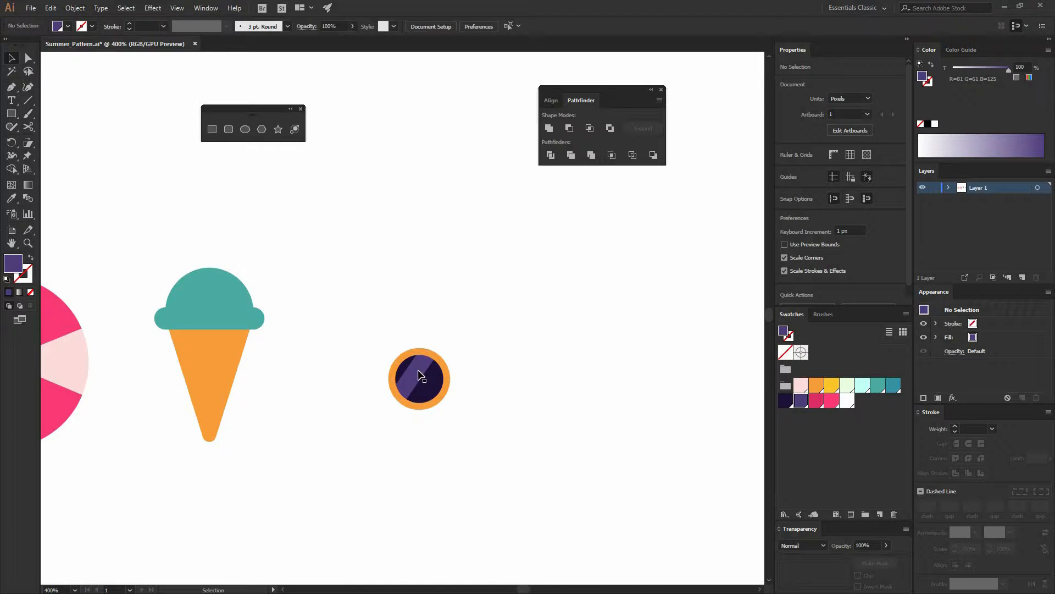
Duplicate the finished lens to the right to make the second lens
double_click(446, 378)
click(446, 378)
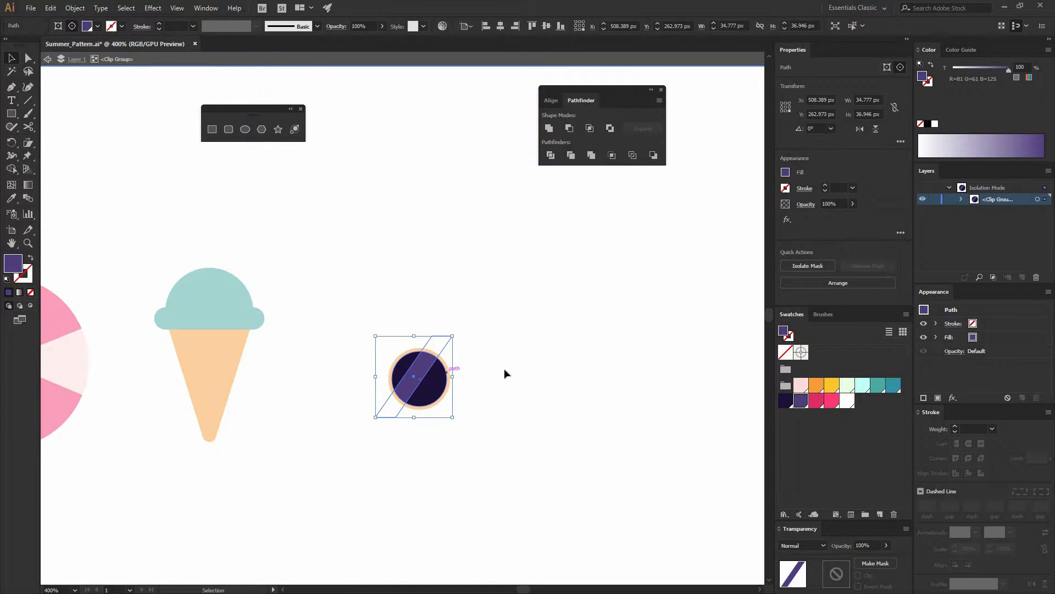
double_click(328, 352)
drag(387, 357, 500, 379)
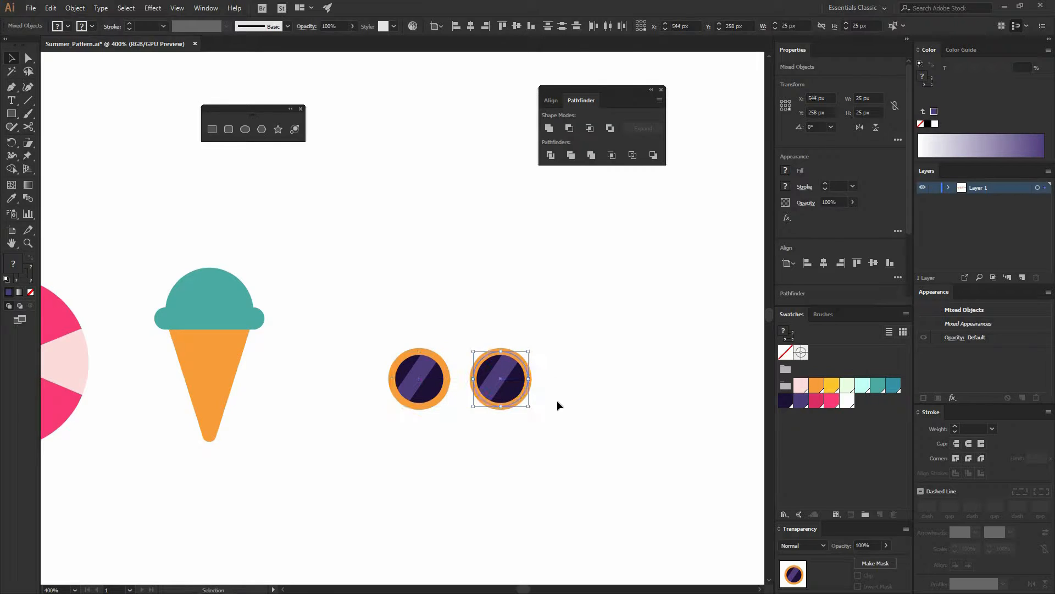
click(556, 399)
Draw a curved purple bridge connecting the two lenses with the Pen tool
key(p)
click(446, 377)
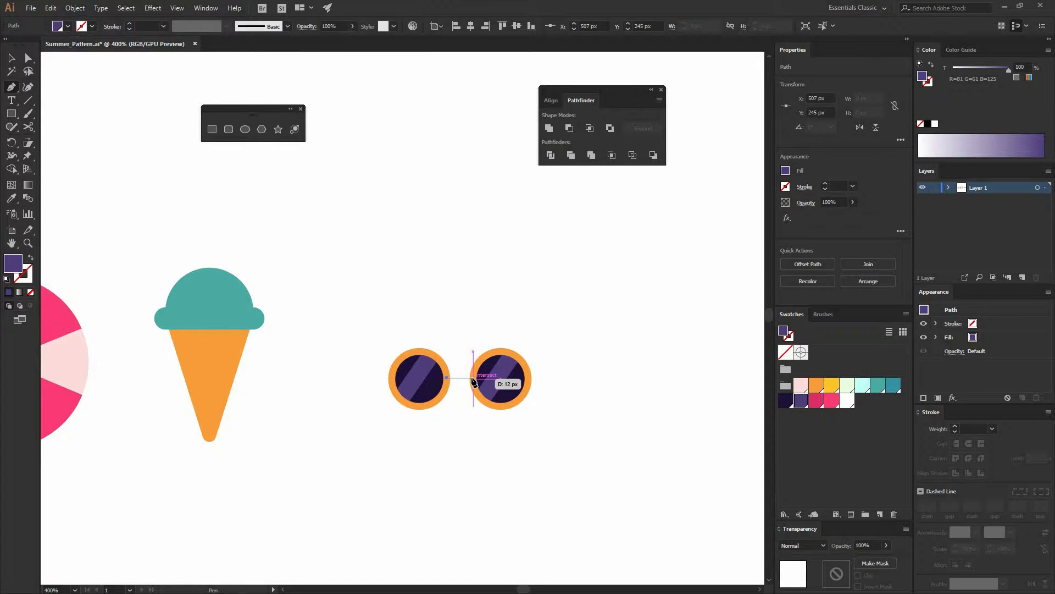
drag(473, 377, 487, 394)
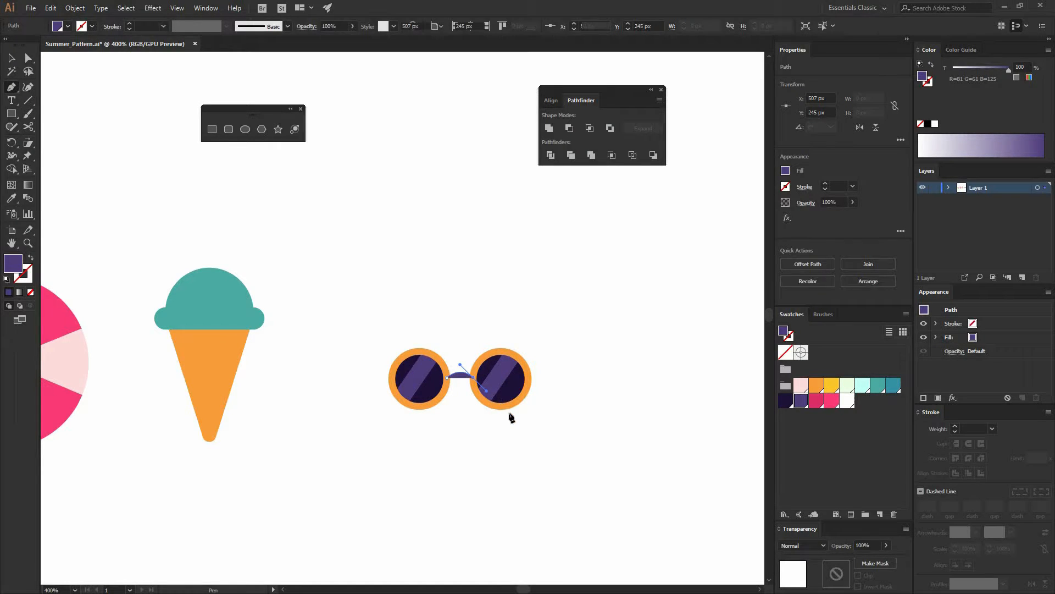
click(12, 198)
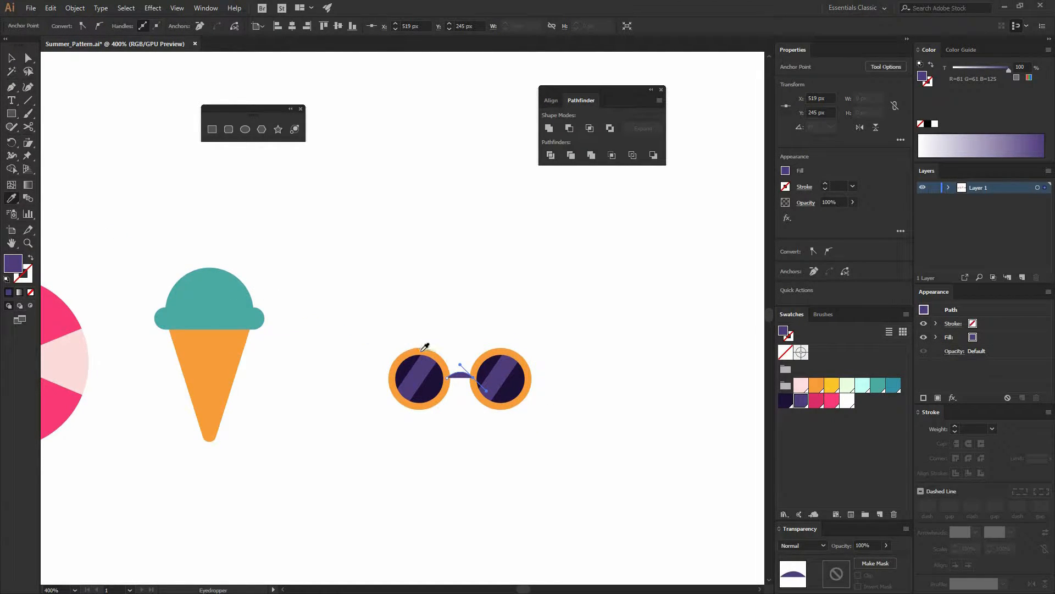
Color the bridge with the frame's orange using the Eyedropper, then deselect
click(493, 351)
key(v)
click(555, 397)
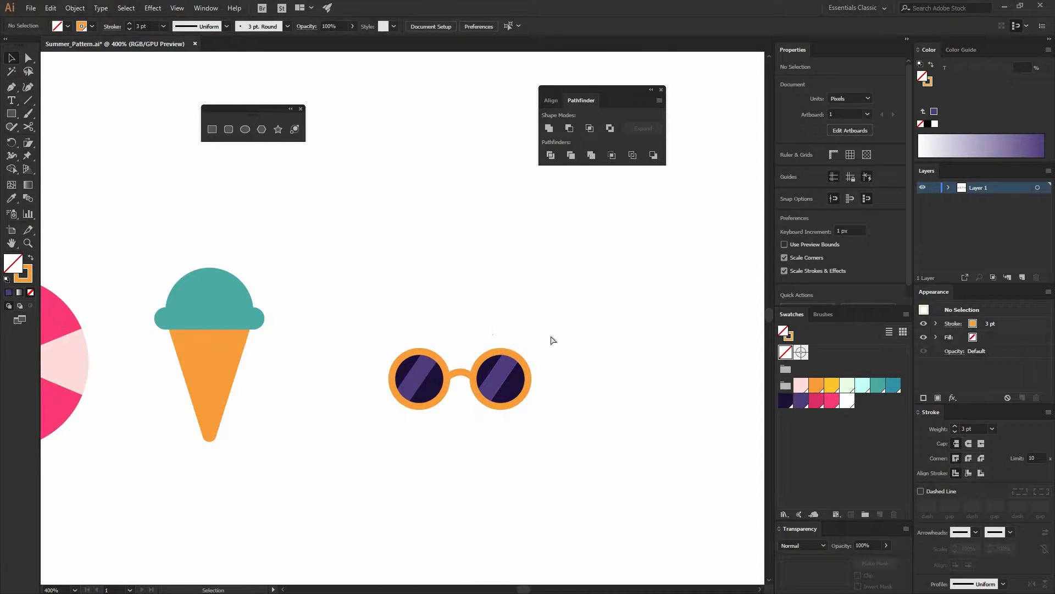
Draw a temple arm rising from the right lens to a hooked end with the Pen tool
key(ctrl+plus)
key(p)
drag(555, 390, 380, 397)
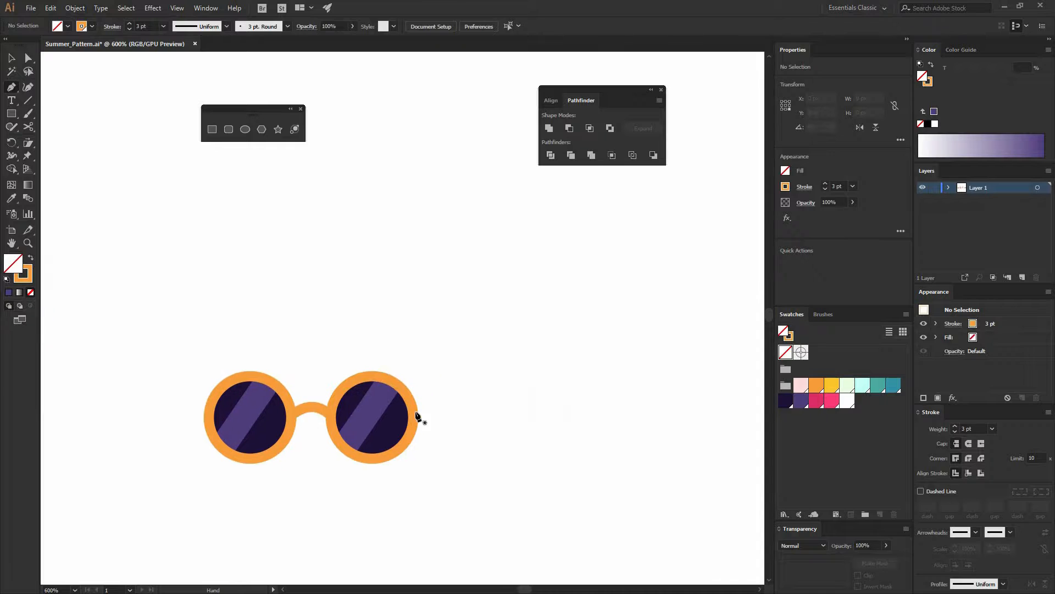
click(412, 417)
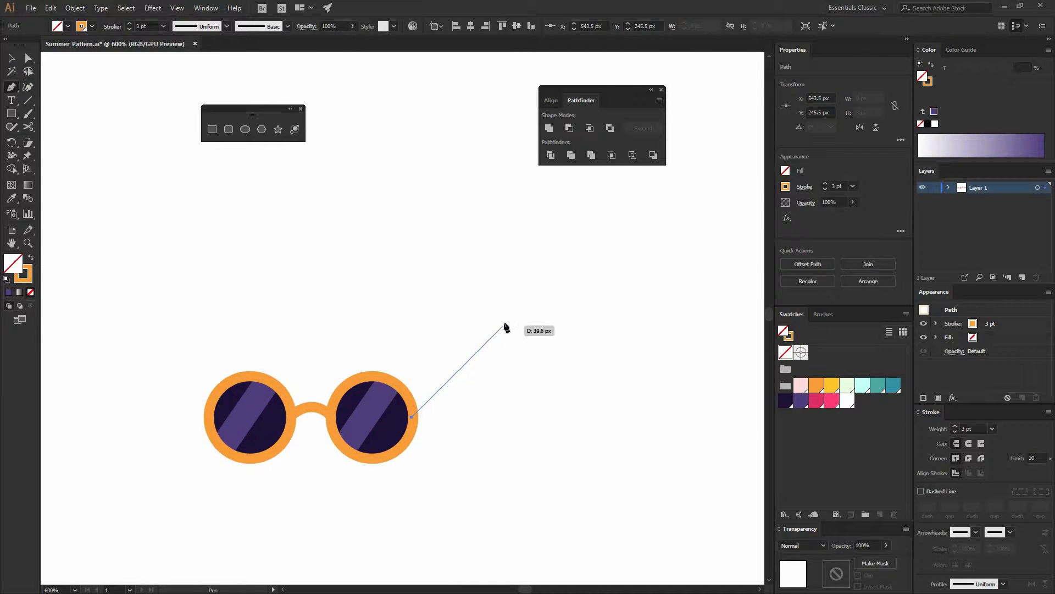
mouse_move(504, 322)
mouse_down()
mouse_move(520, 323)
mouse_move(517, 350)
mouse_move(477, 322)
mouse_up()
key(a)
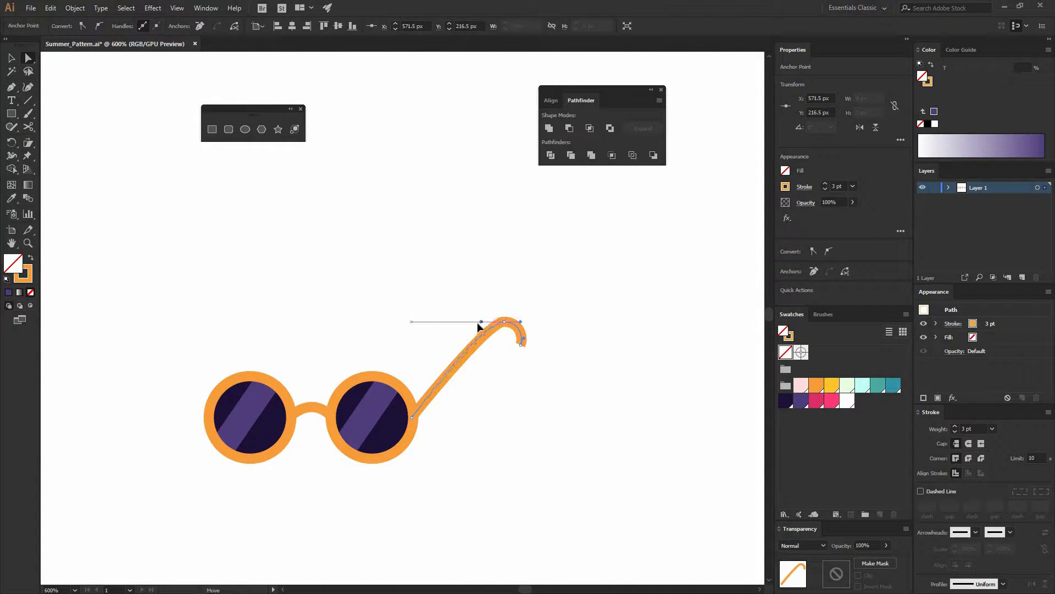
click(551, 341)
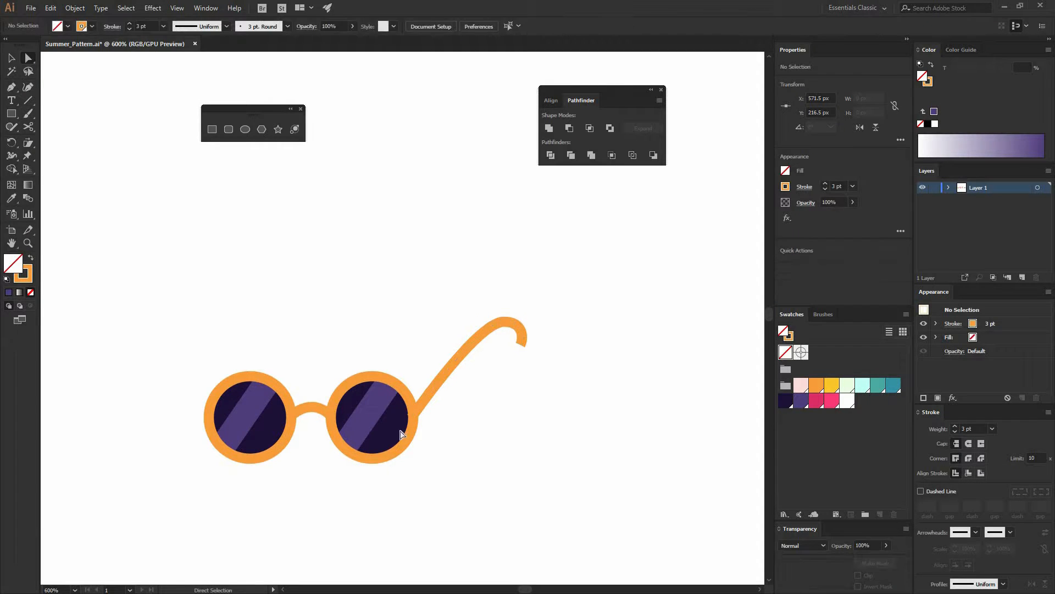
Reshape the temple arm's hooked tip by moving its end anchor and adjusting a handle
click(517, 346)
mouse_move(516, 346)
mouse_down()
mouse_move(521, 322)
mouse_move(515, 346)
mouse_move(527, 328)
mouse_move(506, 355)
mouse_up()
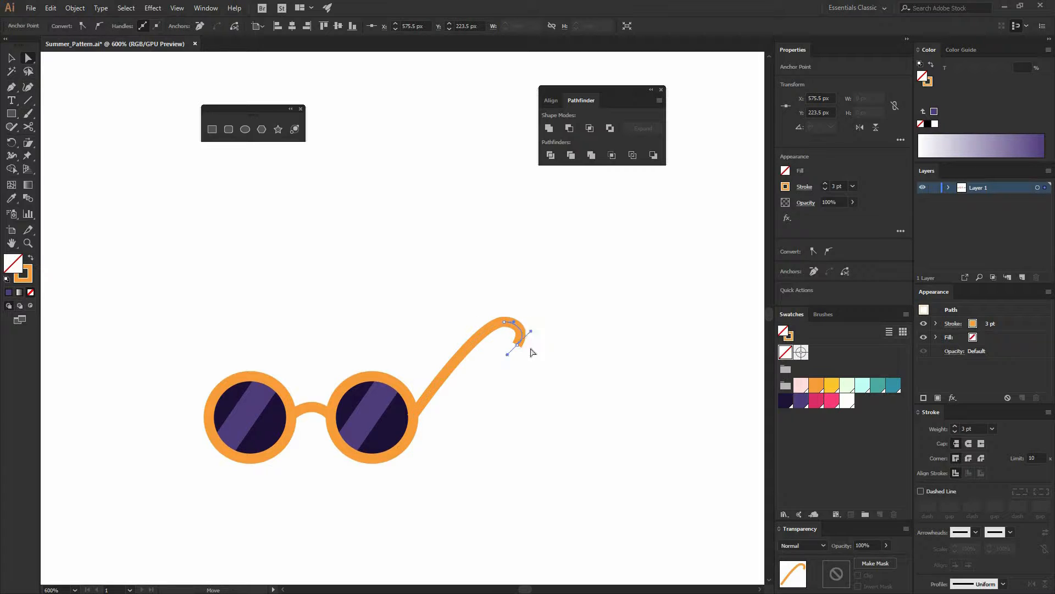
drag(517, 318, 531, 313)
click(555, 324)
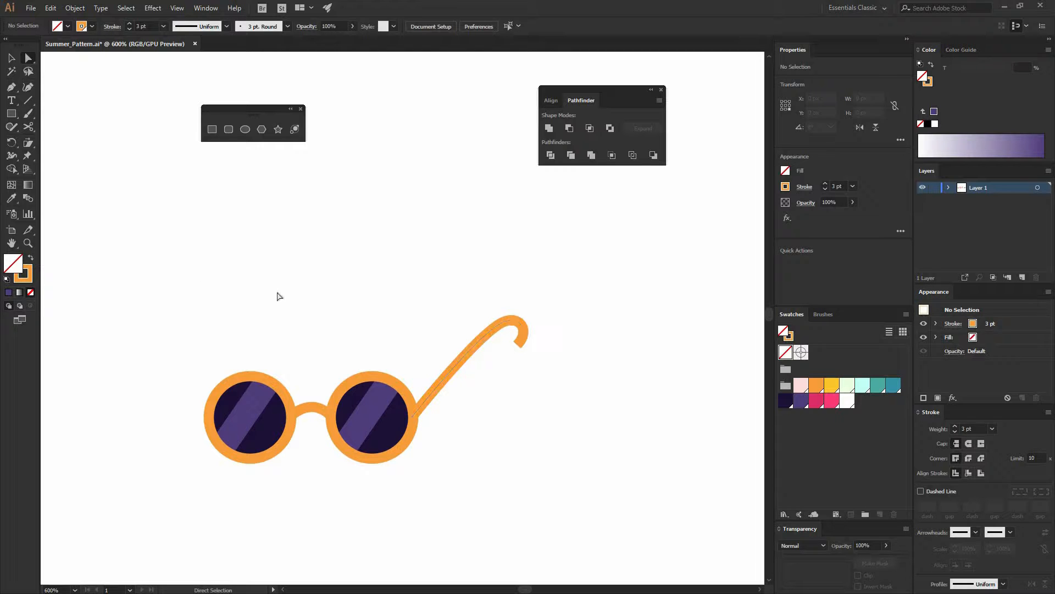
Cut the temple arm near its tip with the Scissors tool and delete the end piece
key(v)
click(476, 357)
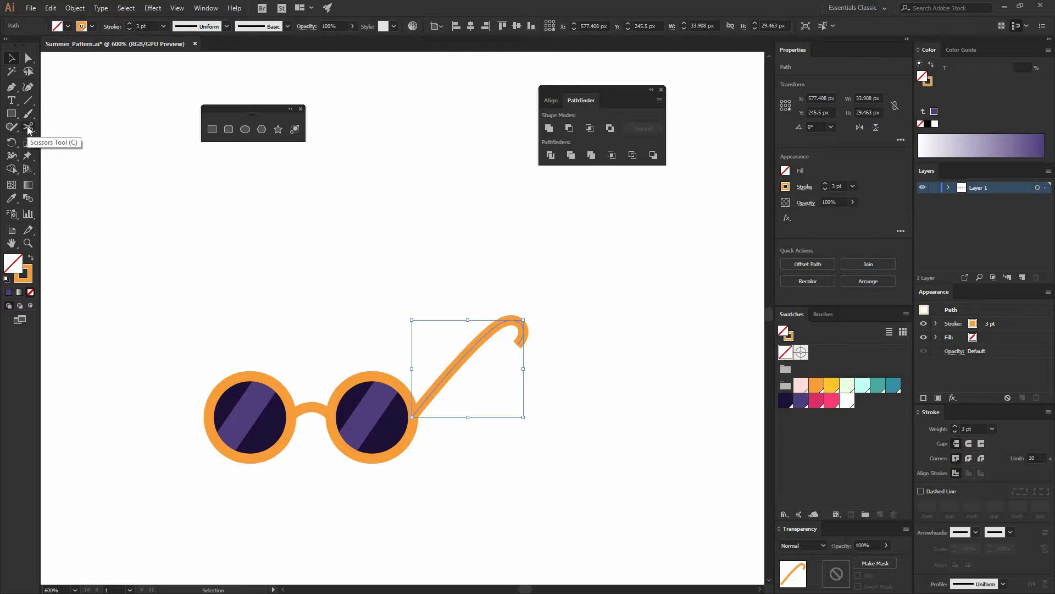
click(28, 127)
click(519, 323)
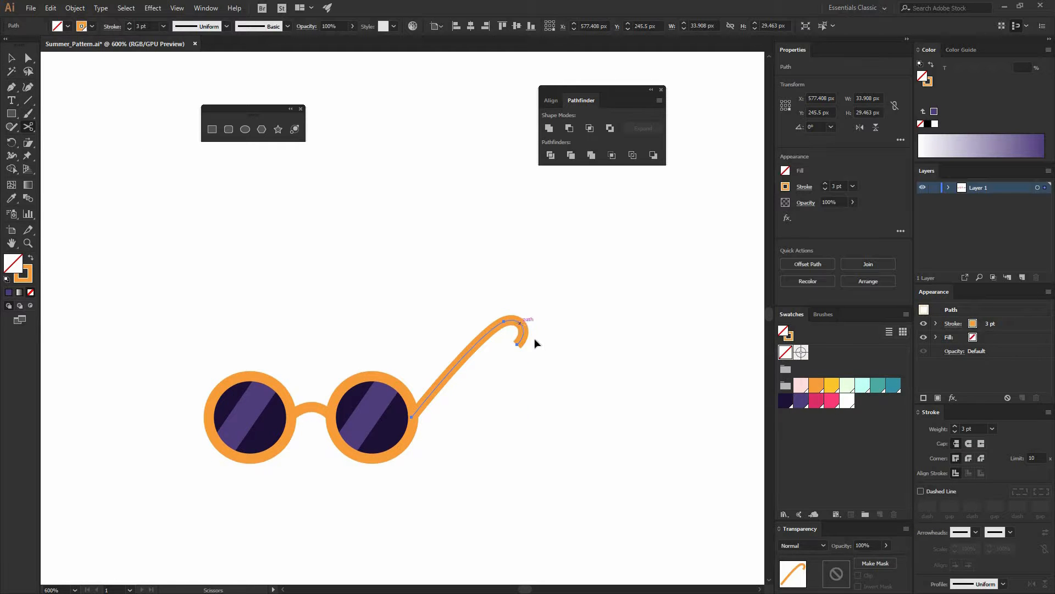
key(v)
click(521, 337)
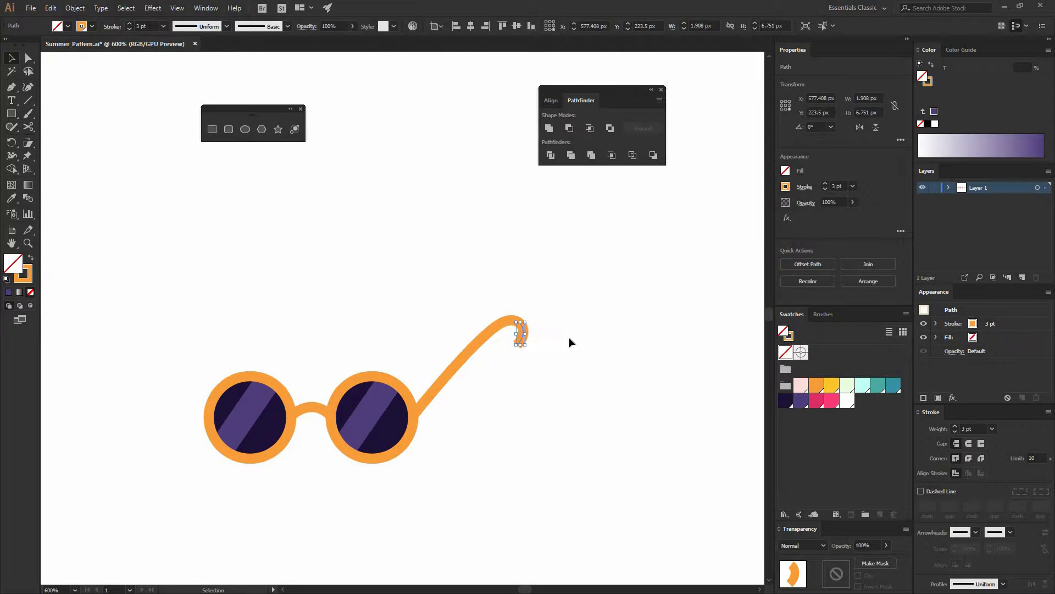
key(Delete)
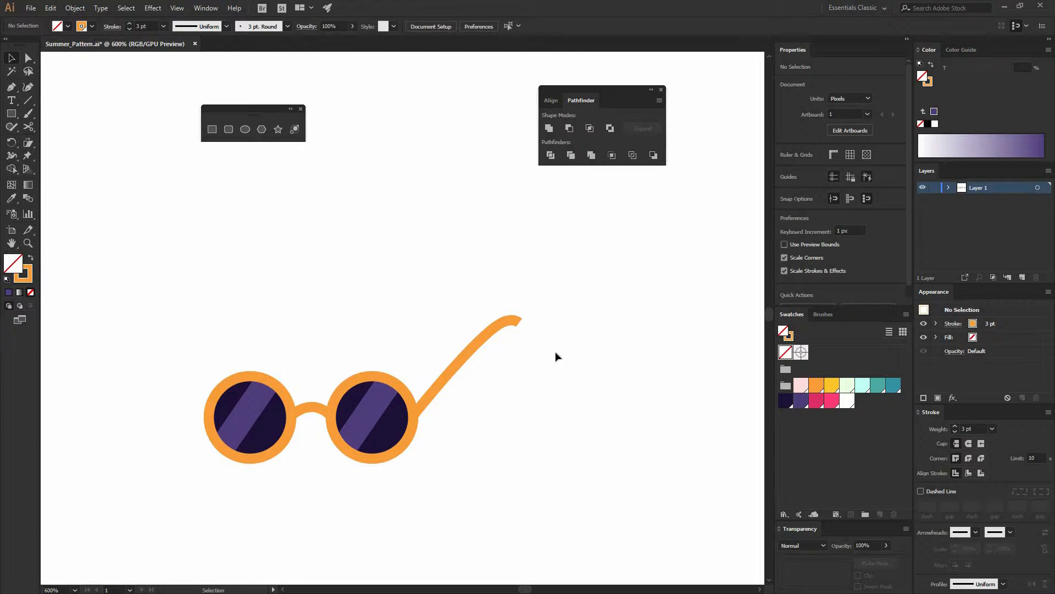
Undo the tip deletion and the cut
key(c)
key(ctrl+z)
key(ctrl+z)
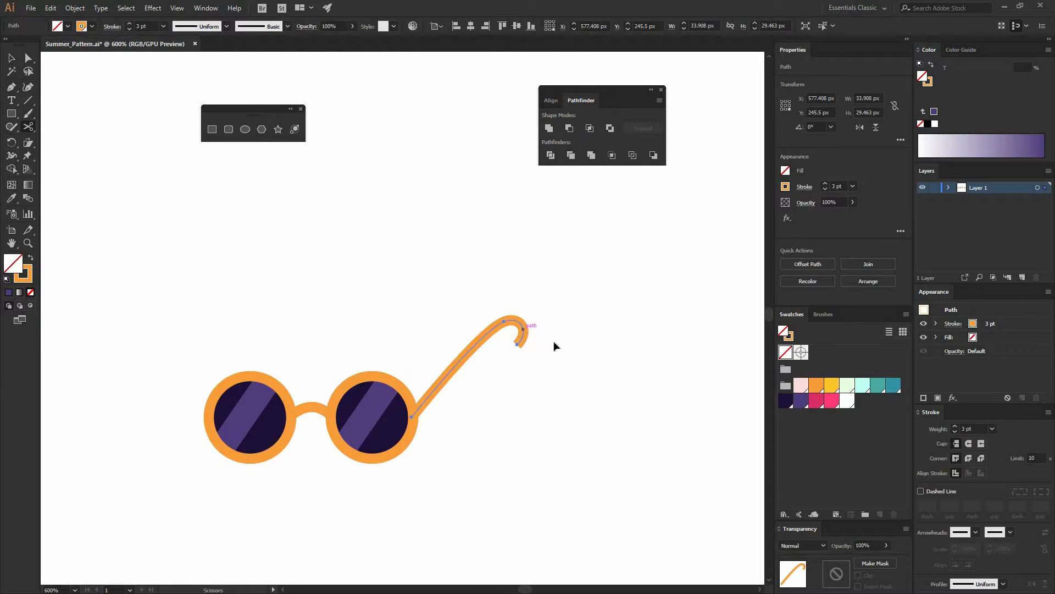
Cut the temple arm at the start of its hook with the Scissors tool and delete the end piece
click(521, 329)
key(v)
click(520, 338)
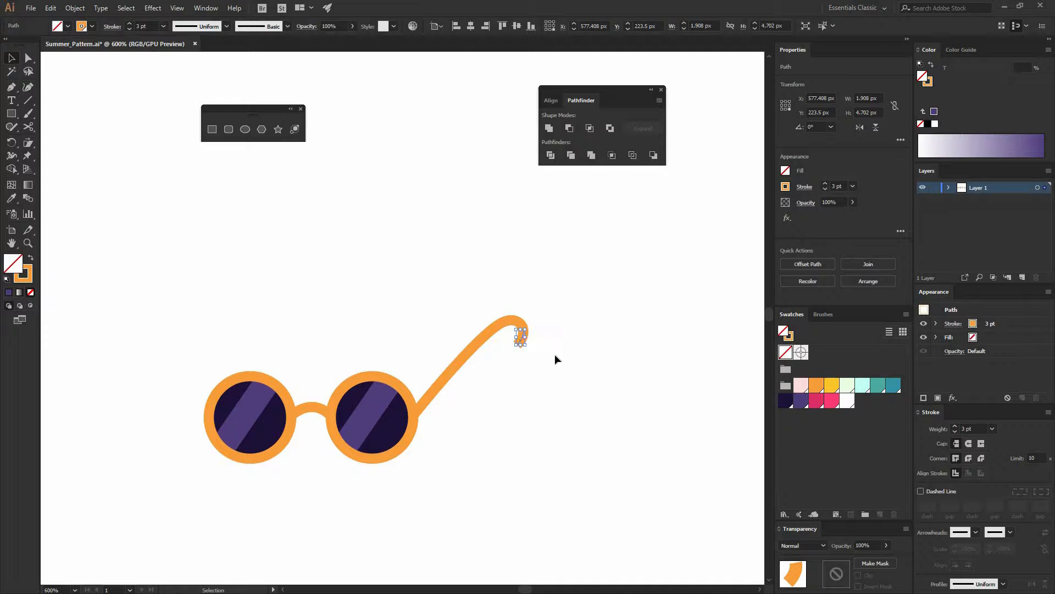
key(Delete)
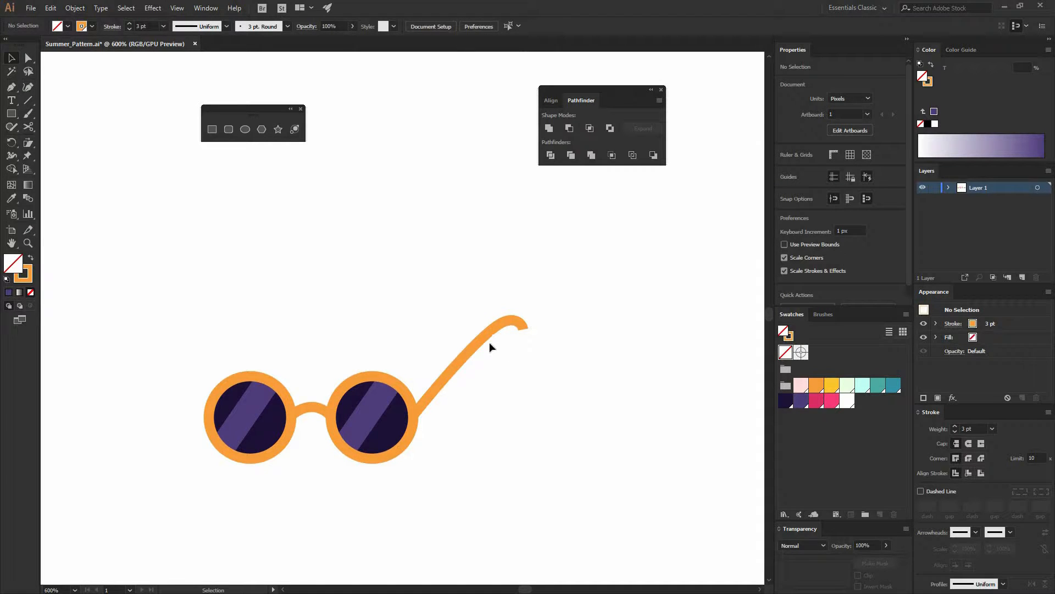
Duplicate the temple arm onto the left lens, nudge it, and send it to the back
drag(470, 345, 292, 327)
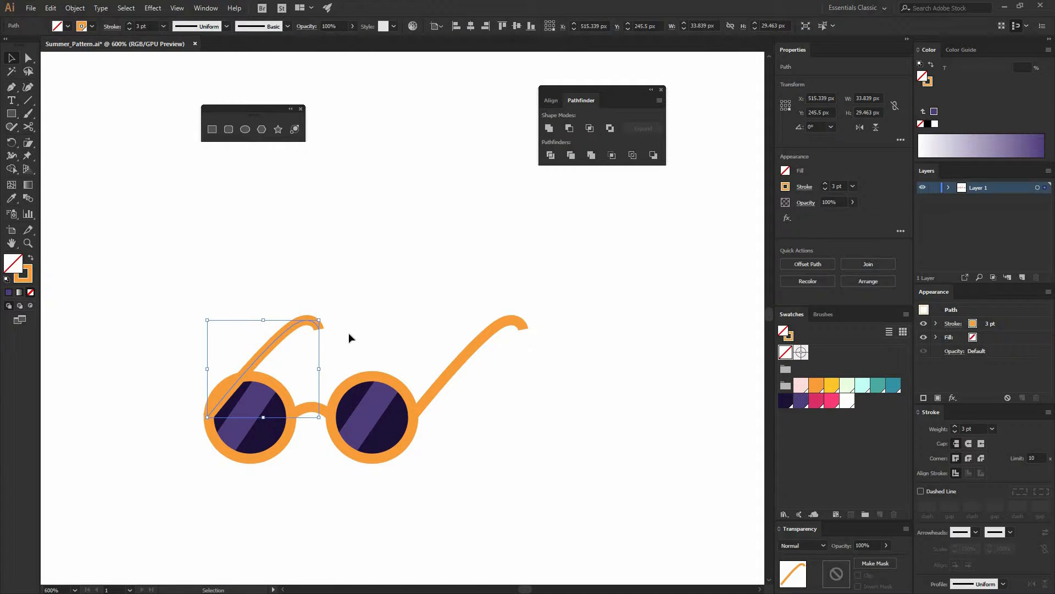
key(Right)
right_click(263, 356)
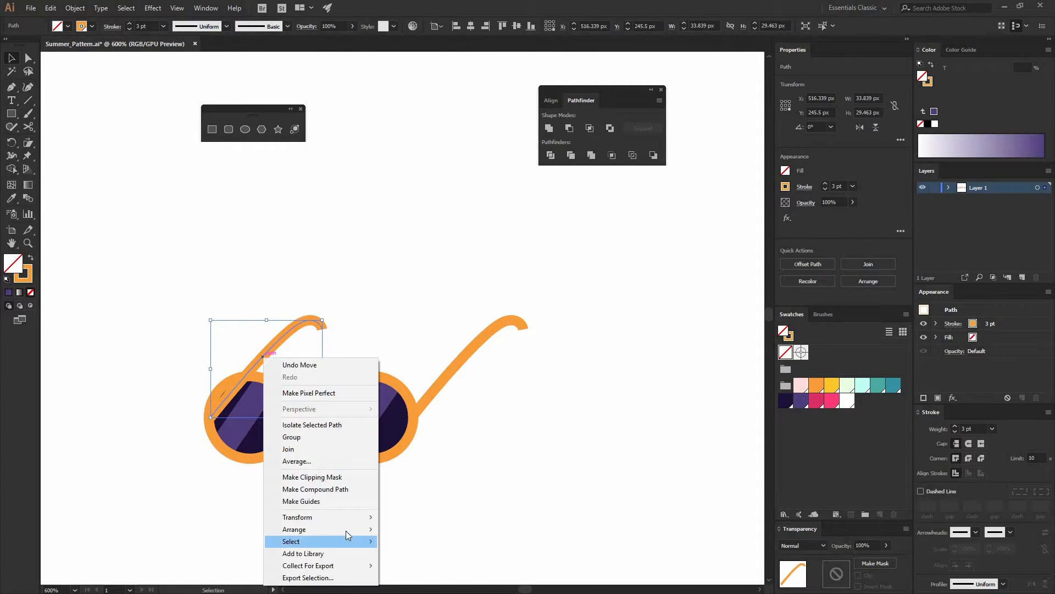
mouse_move(329, 529)
click(417, 565)
click(394, 469)
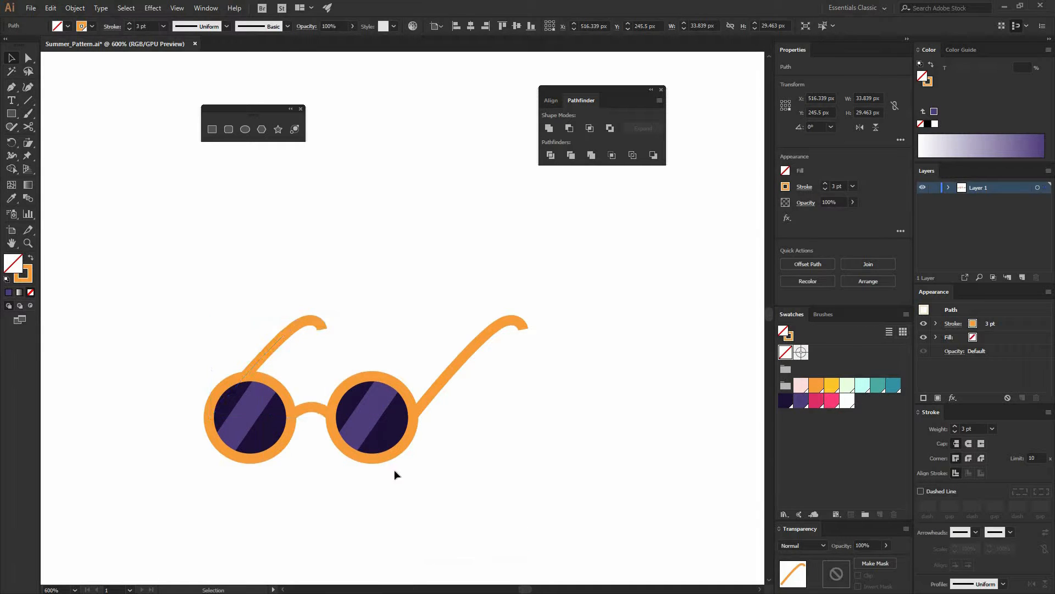
Recolor both lens rims, the bridge and the right temple arm yellow
ctrl+click(283, 394)
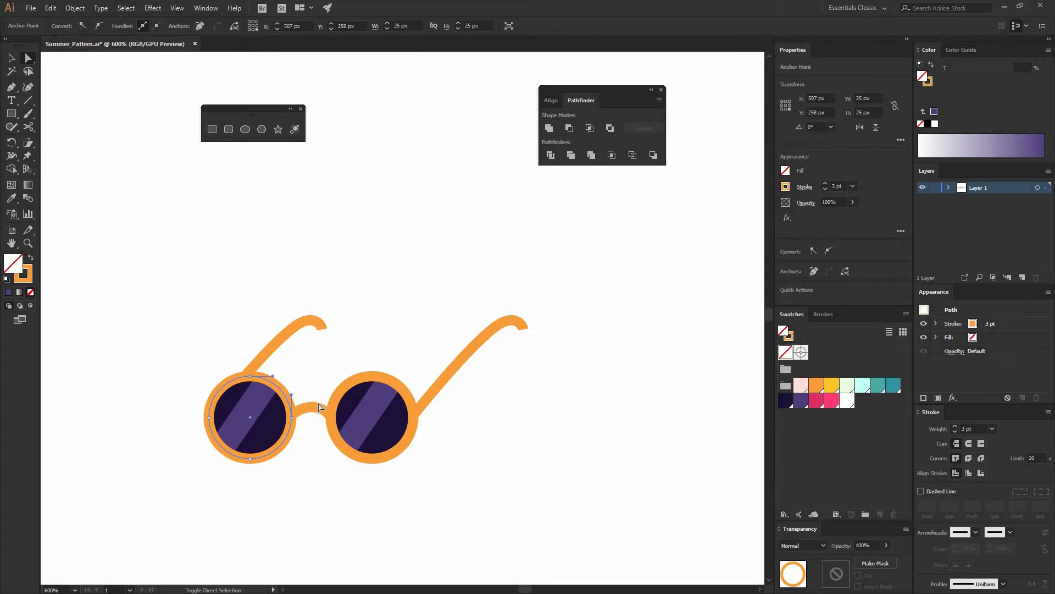
shift+click(445, 376)
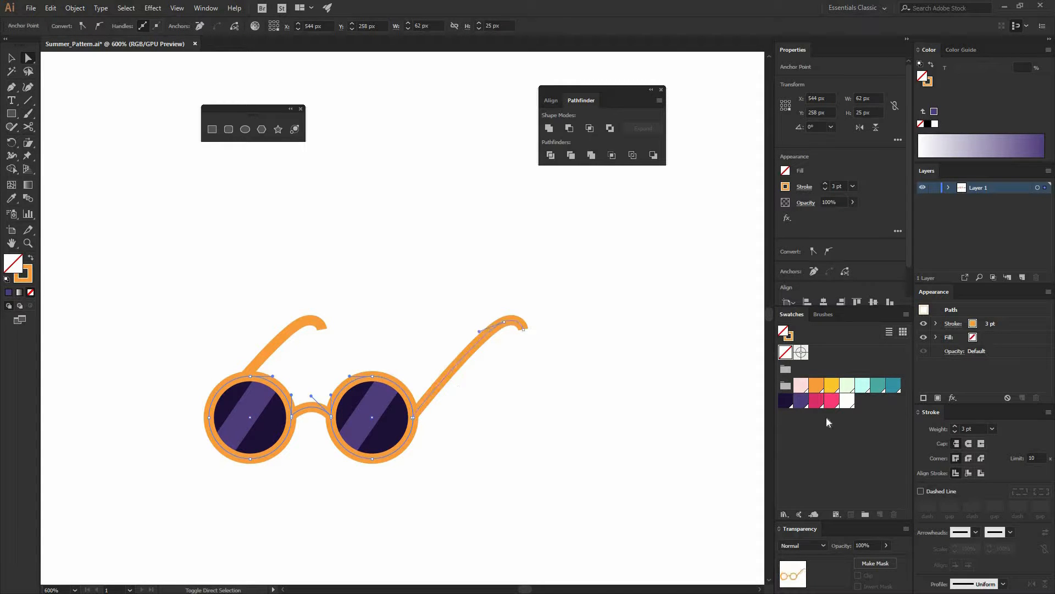
click(832, 385)
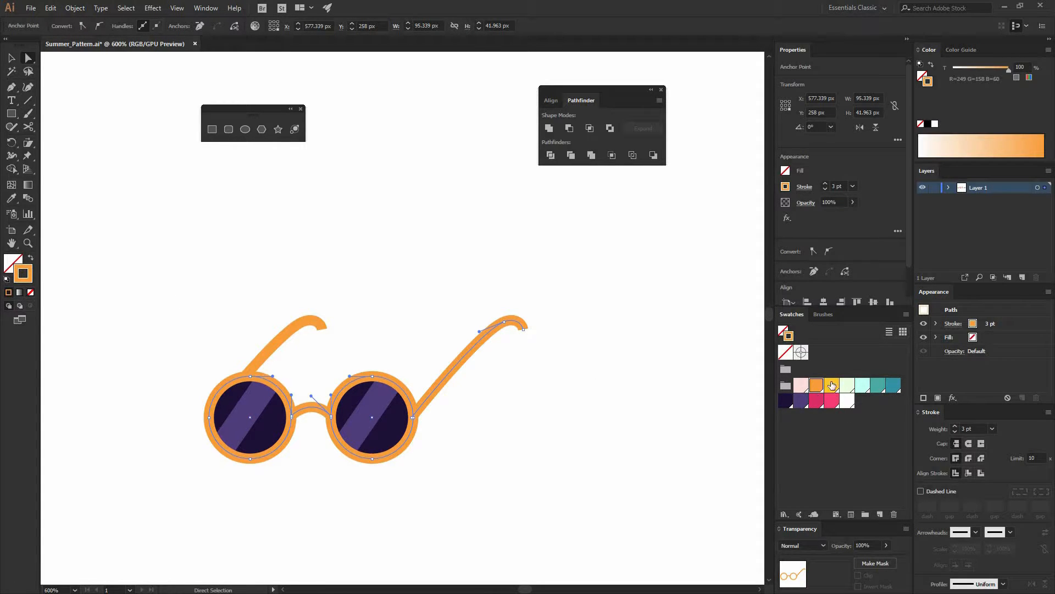
click(197, 413)
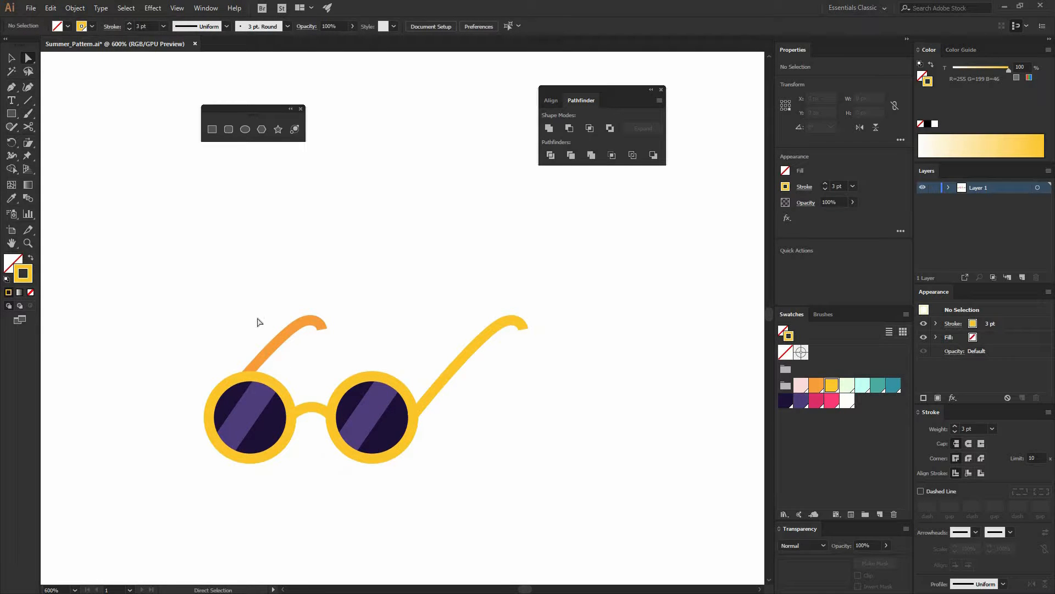
Recolor the right temple arm orange
key(v)
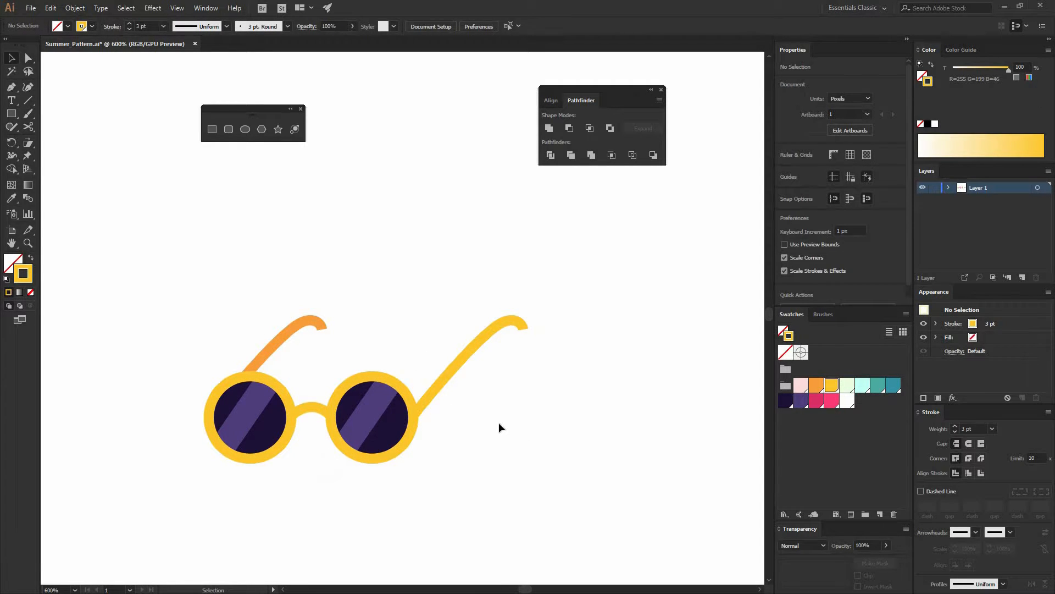
click(463, 367)
click(816, 385)
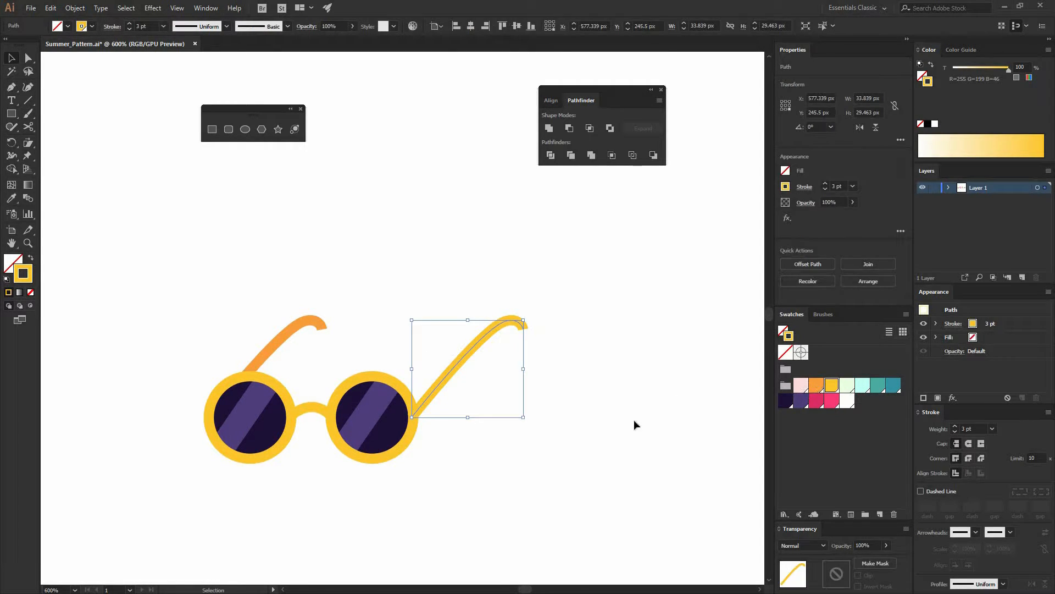
Send the right temple arm behind the lenses
right_click(499, 369)
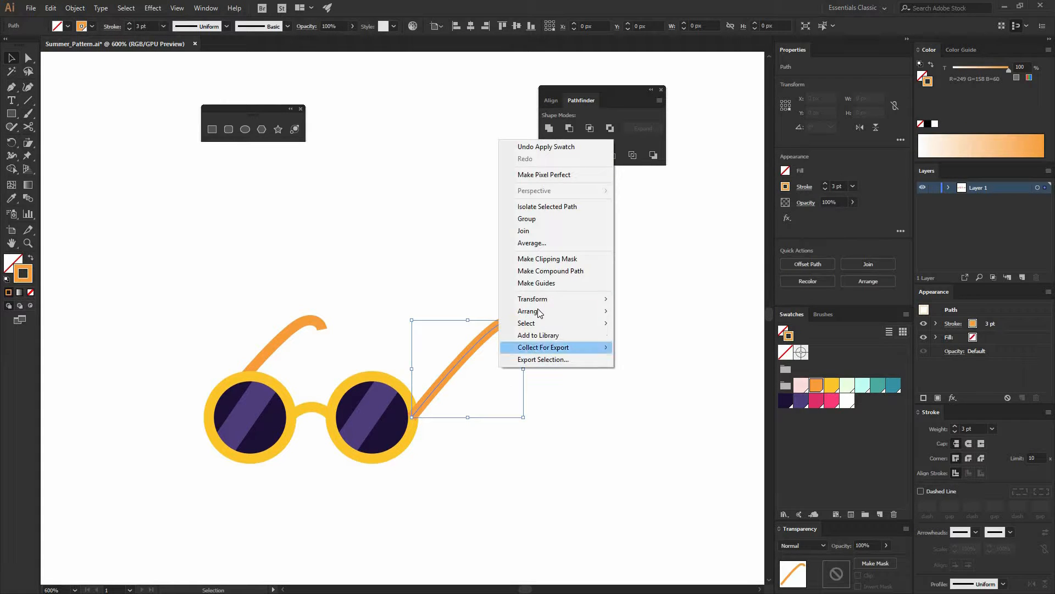
mouse_move(582, 311)
click(651, 348)
click(527, 444)
drag(501, 457, 662, 421)
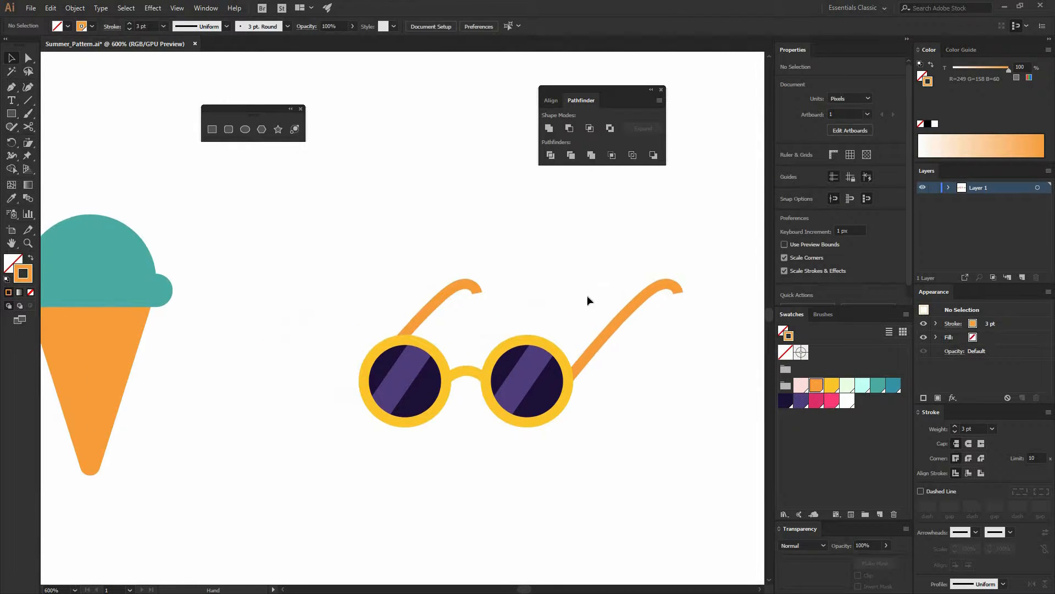
Recolor the right temple arm yellow again
click(600, 345)
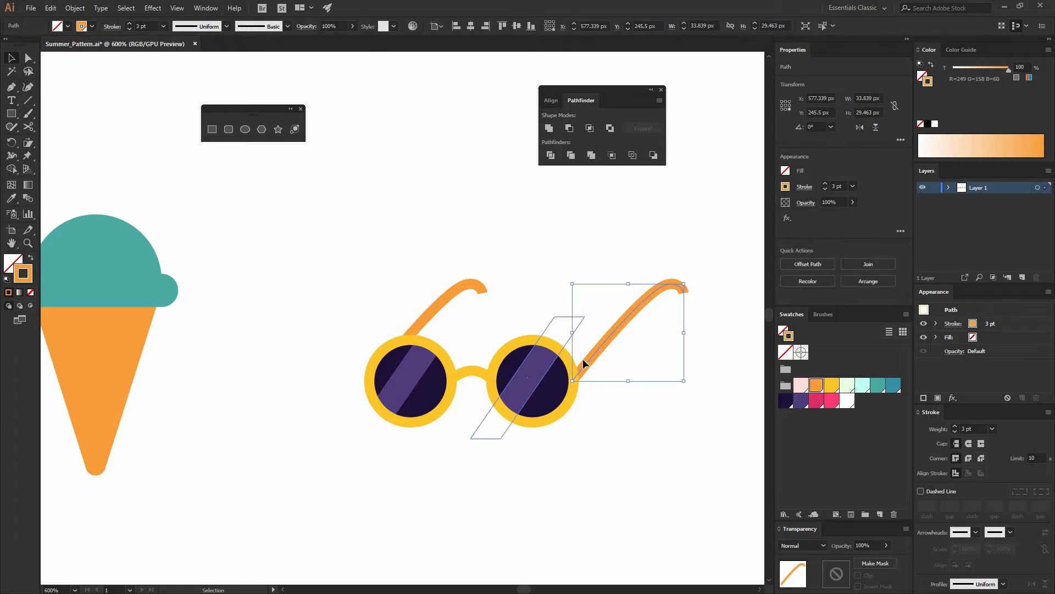
click(831, 384)
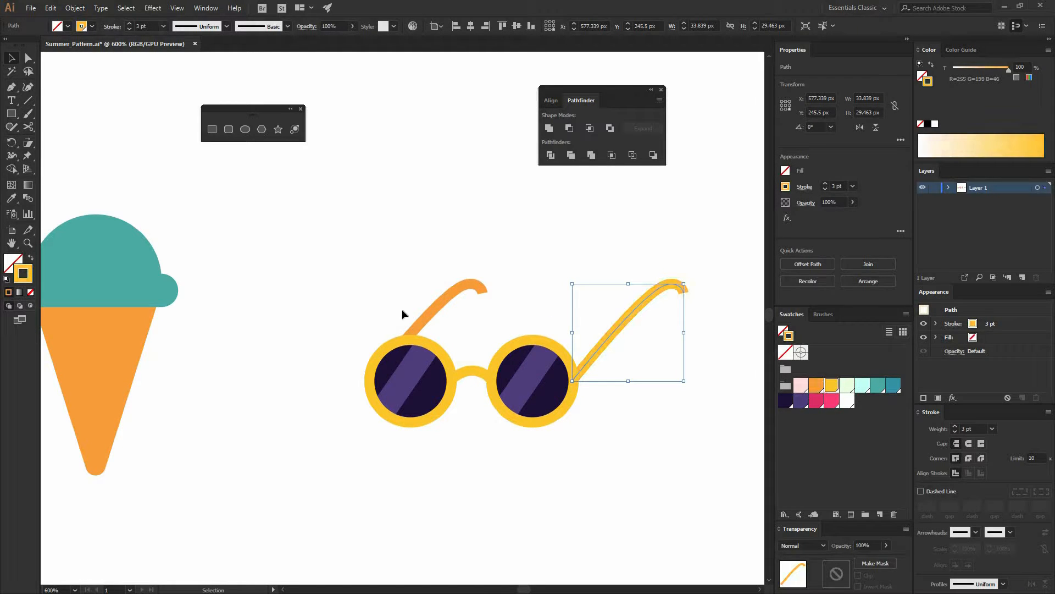
click(405, 308)
key(a)
key(ctrl+minus)
key(ctrl+minus)
key(ctrl+minus)
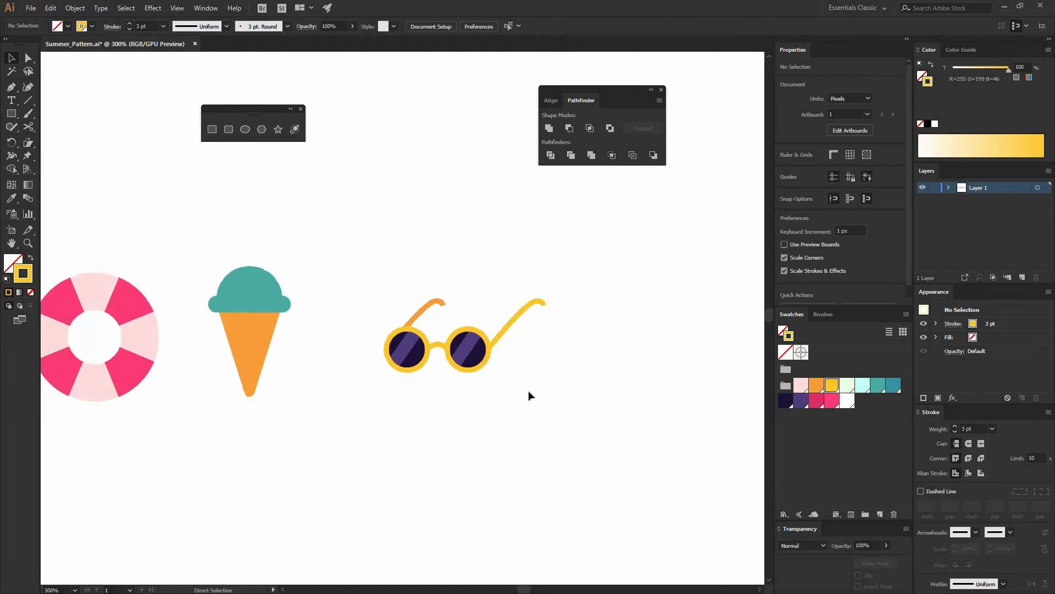
Select all parts of the sunglasses and group them
drag(380, 256, 383, 254)
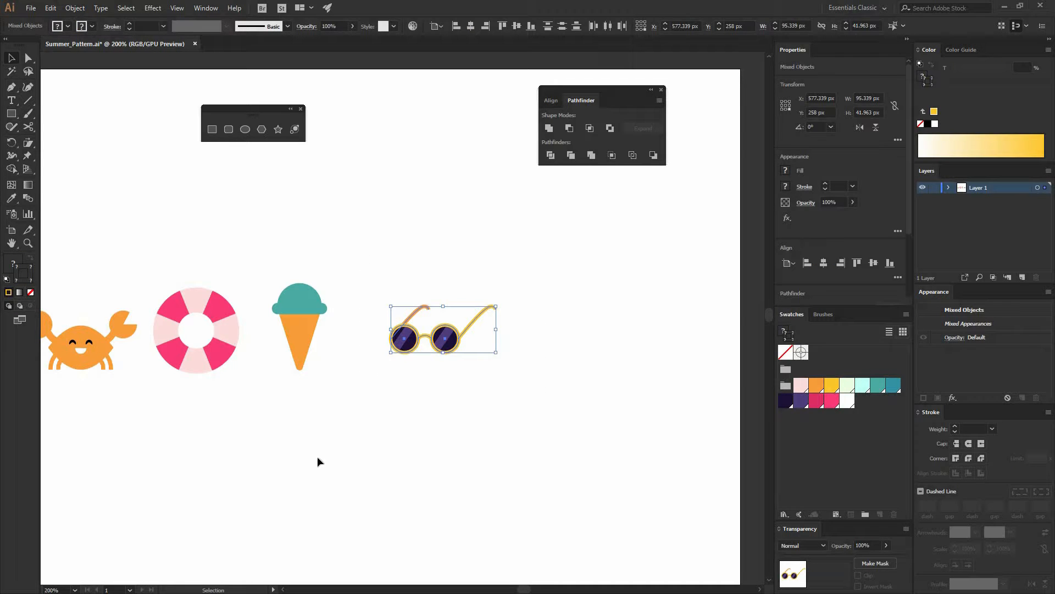
click(74, 7)
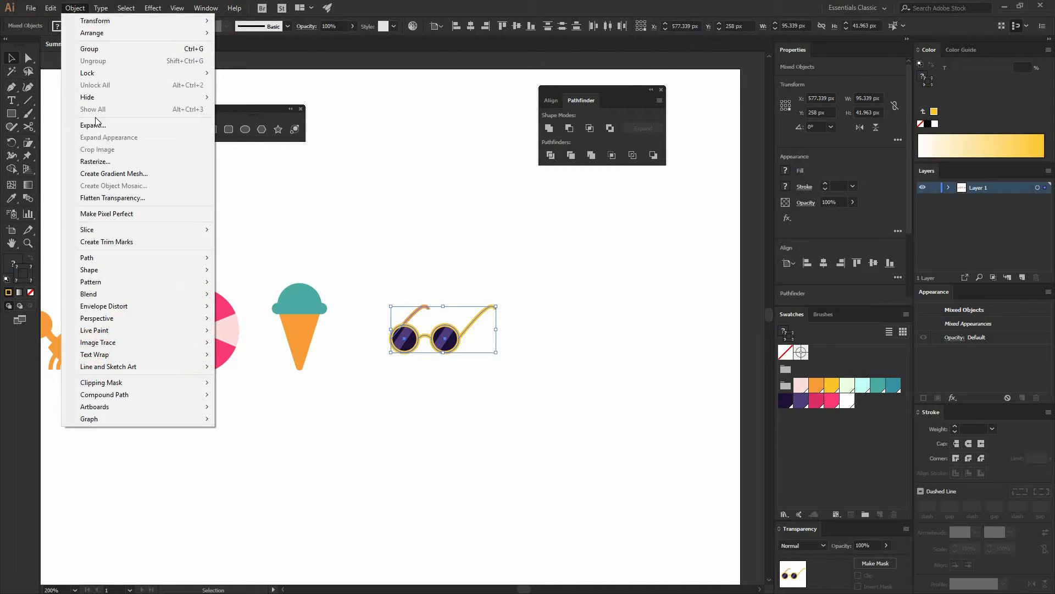
click(90, 49)
Move the grouped sunglasses about 35 px to the left
click(476, 372)
drag(449, 340, 411, 339)
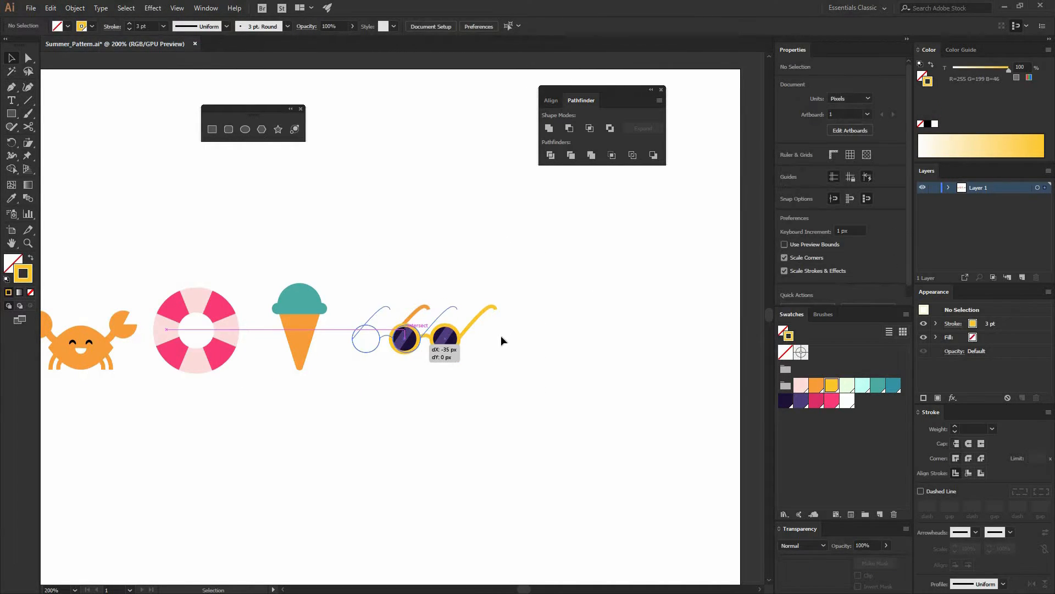
click(498, 336)
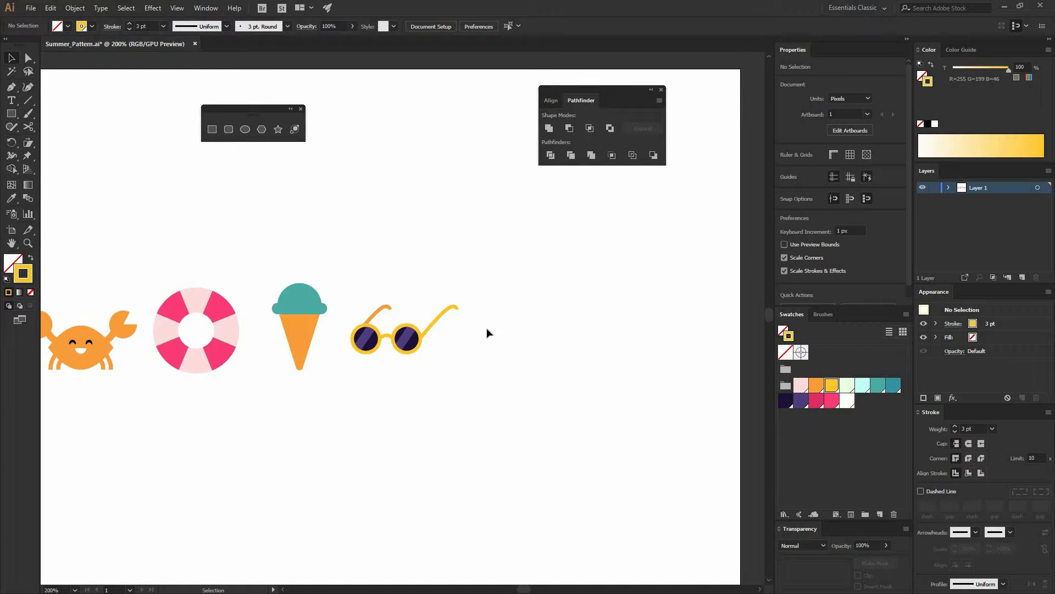
Draw a 32 x 55 px rectangle beside the sunglasses for a popsicle body
key(ctrl+plus)
drag(299, 288, 183, 260)
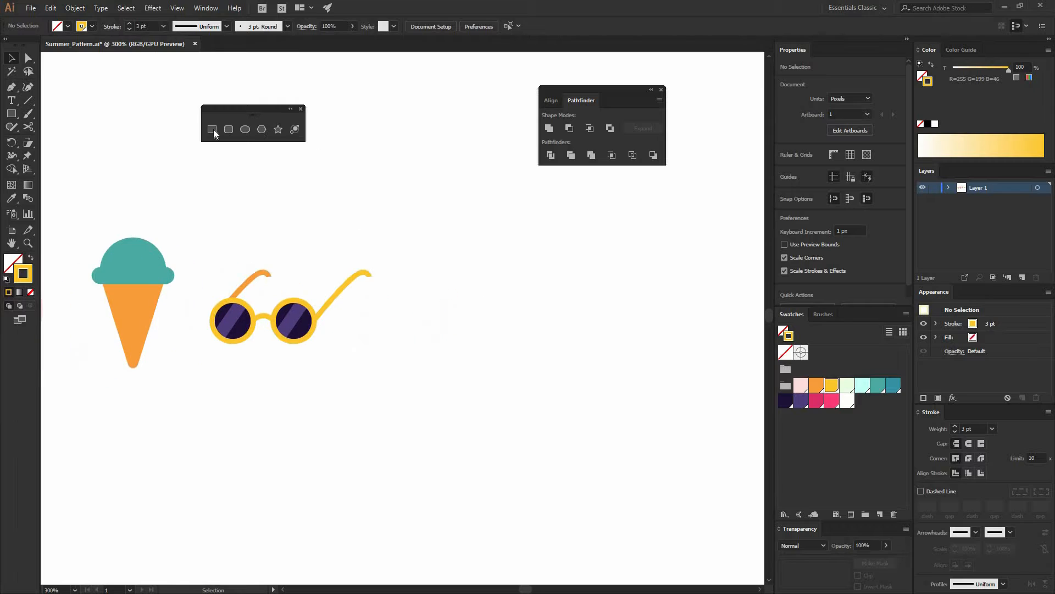
click(212, 130)
click(428, 237)
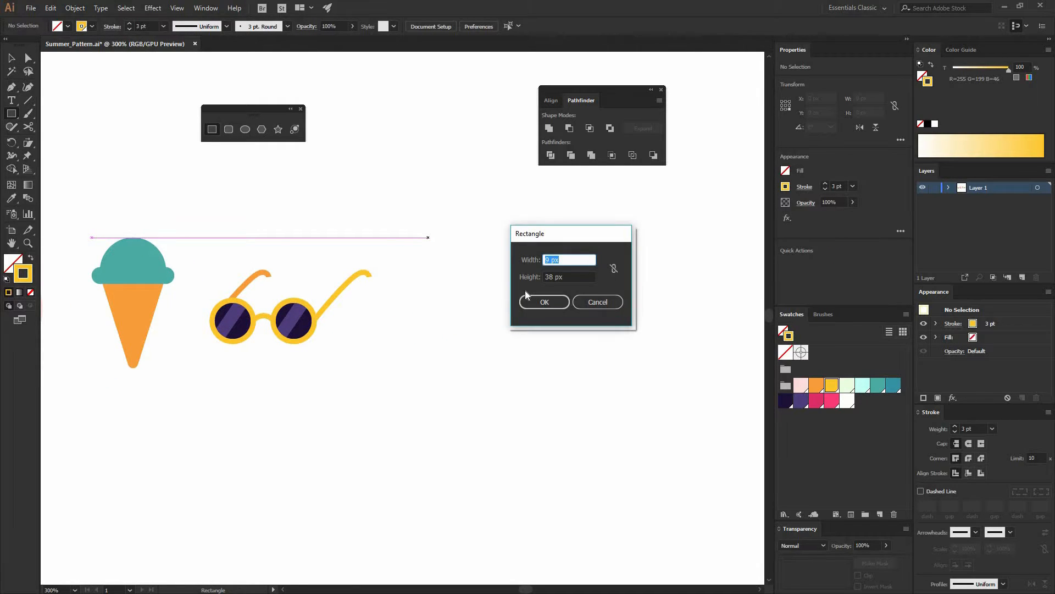
text(32)
key(Tab)
text(55)
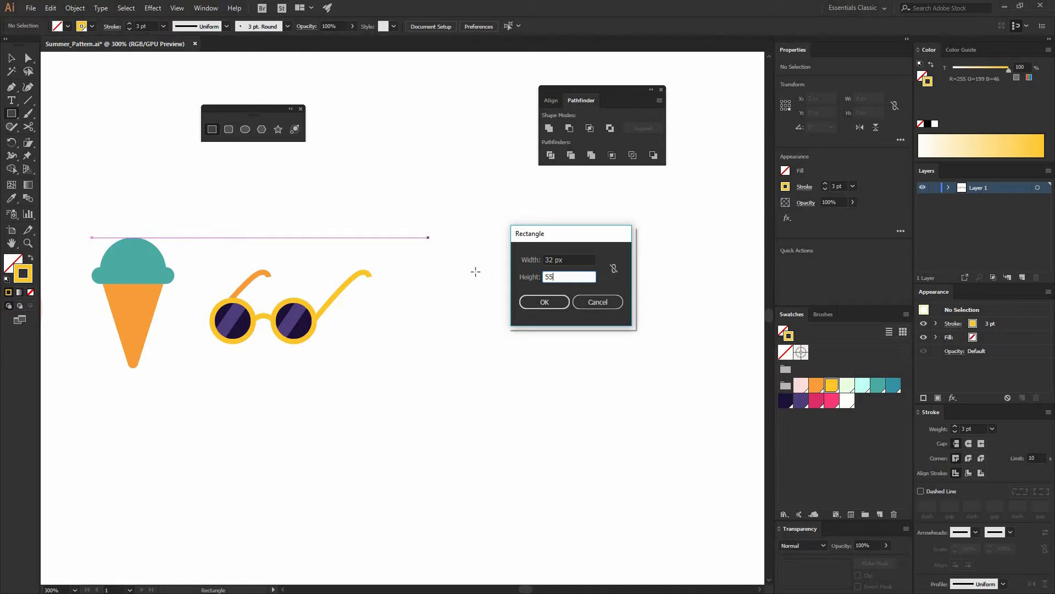
key(Return)
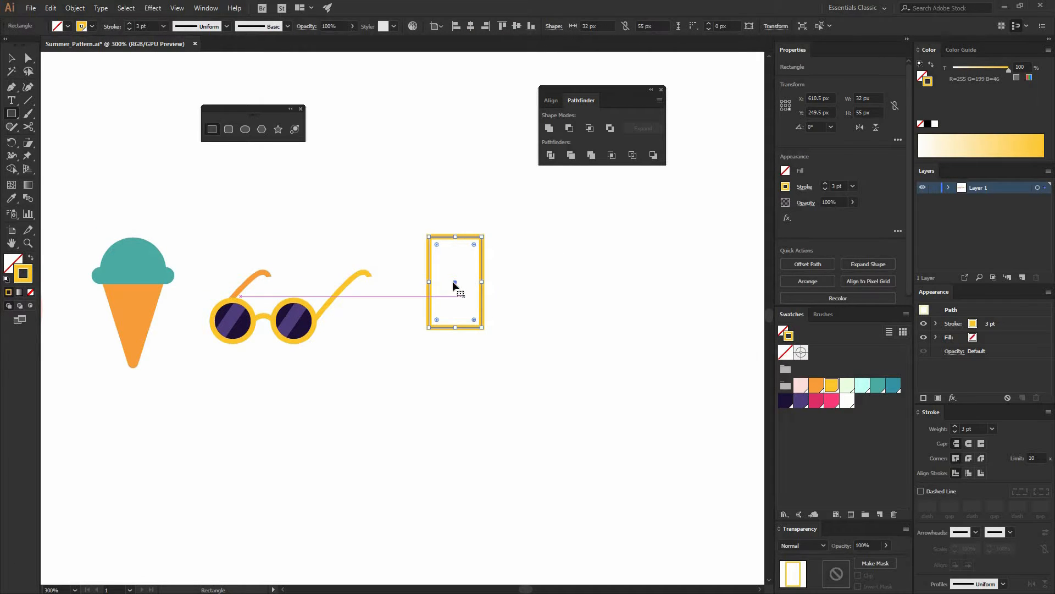
Round the rectangle's top corners into a full arch and slightly round its bottom corners
key(a)
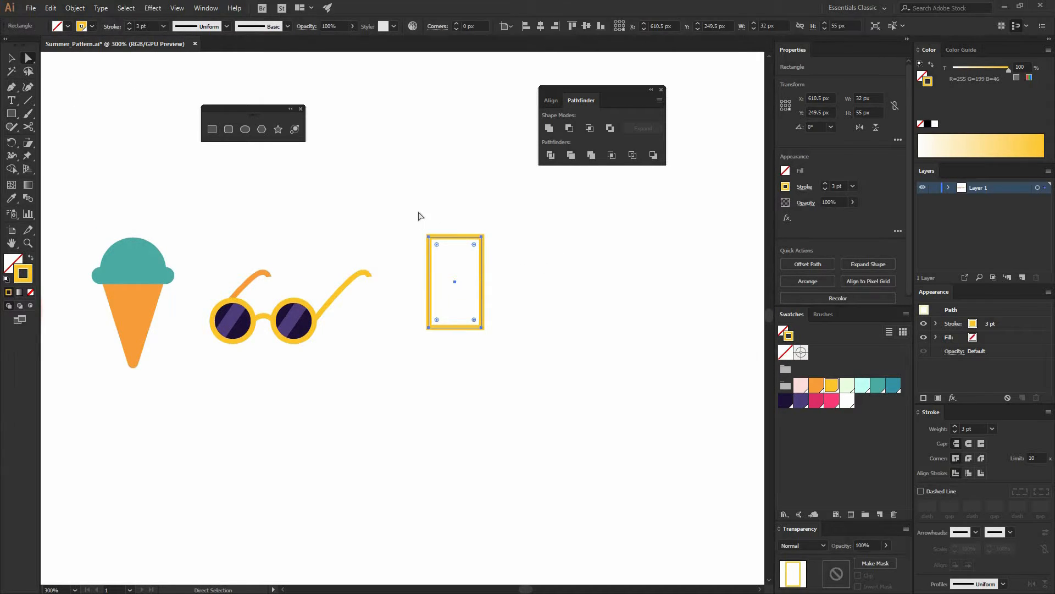
drag(418, 211, 412, 294)
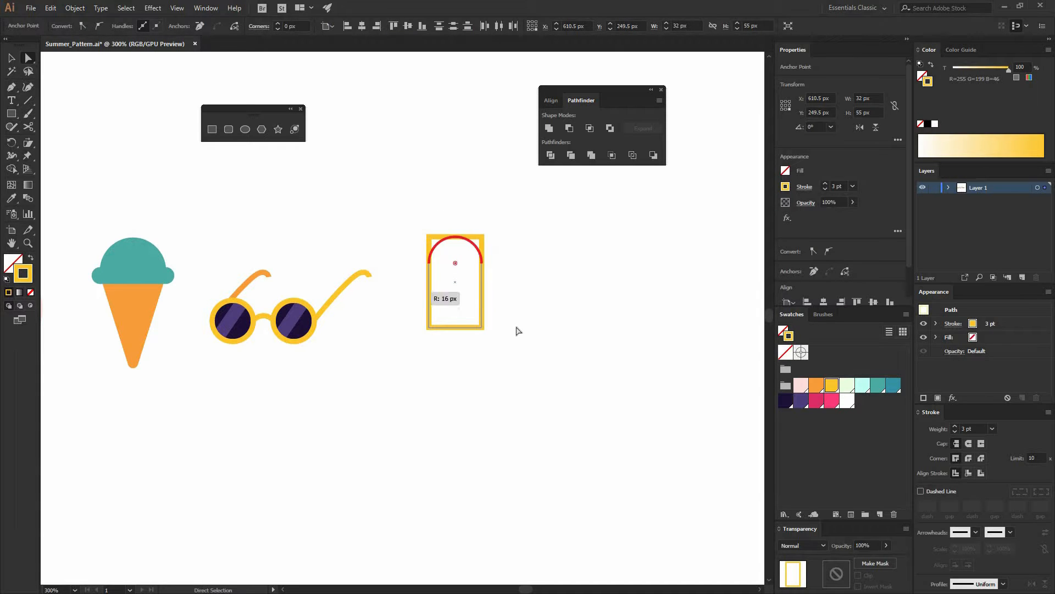
drag(515, 342, 441, 315)
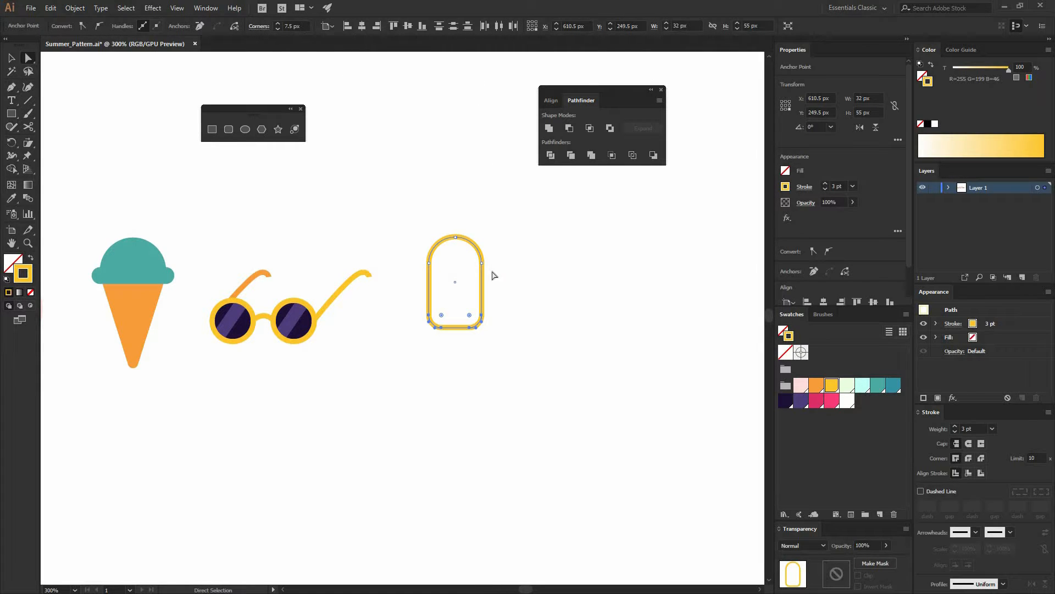
Draw an 8.5 x 47 px rectangle for the popsicle stick and fully round its corners
click(217, 146)
click(212, 129)
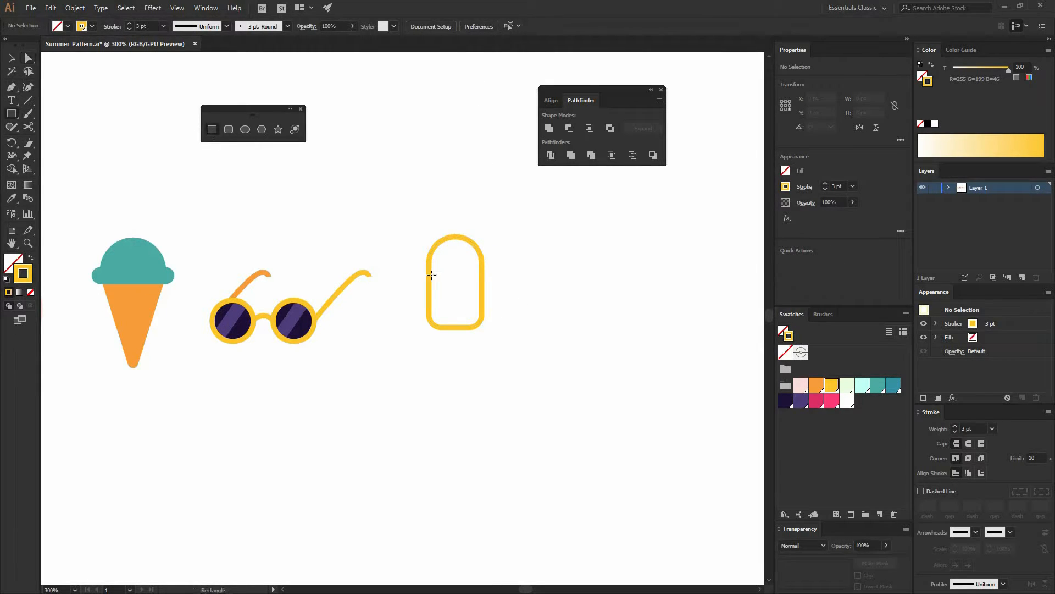
click(451, 285)
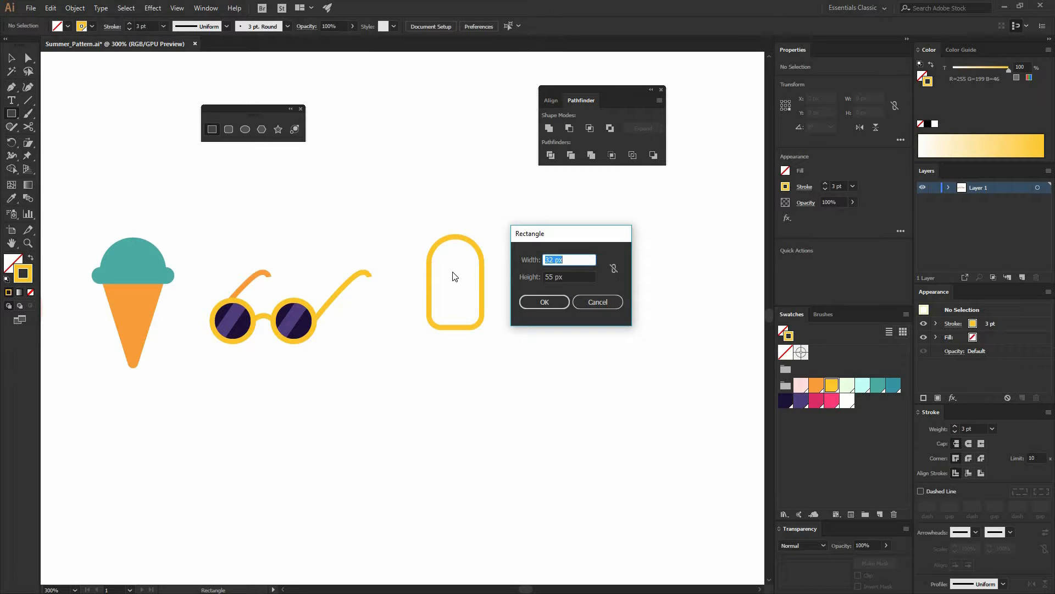
text(83)
text(5)
key(Tab)
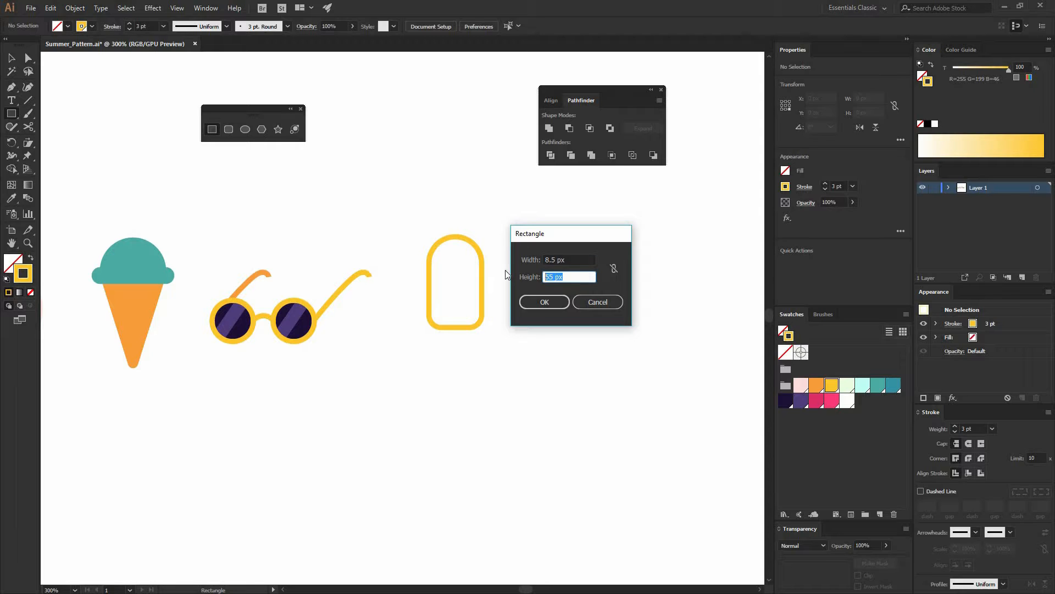
text(47)
click(543, 301)
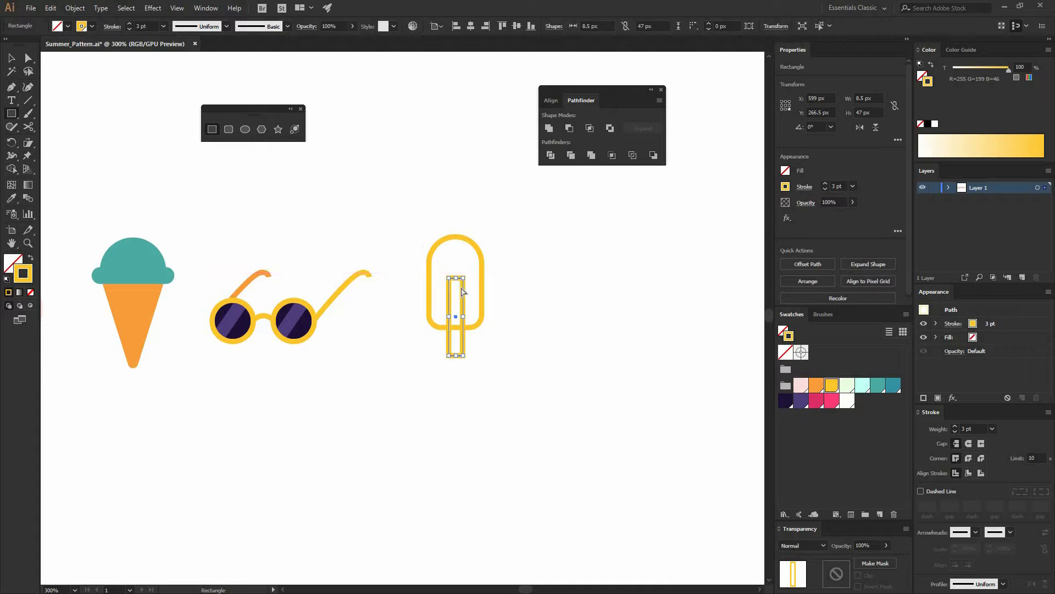
key(a)
drag(456, 284, 507, 280)
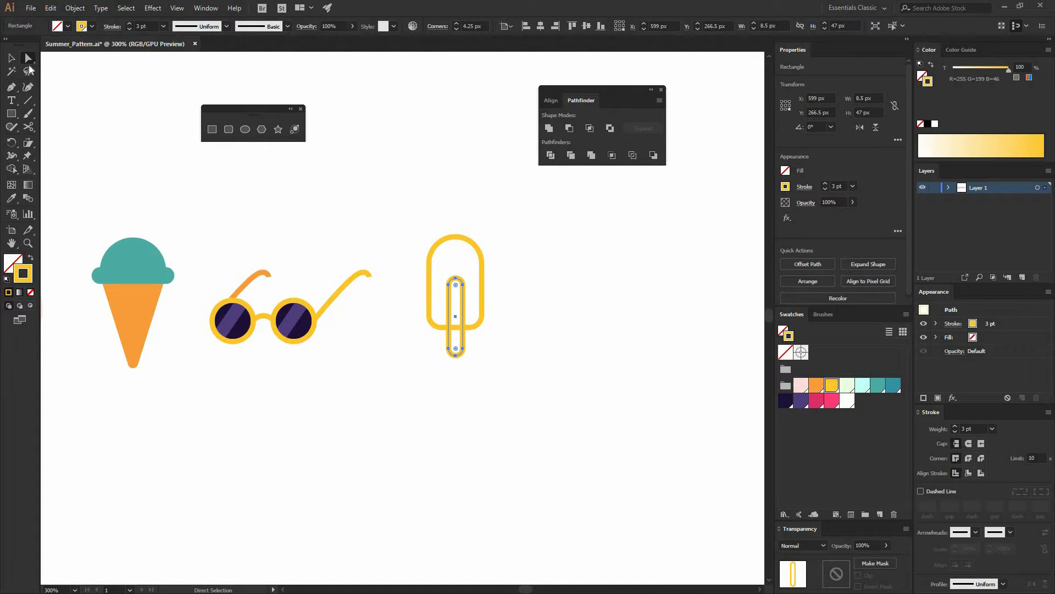
Center the stick horizontally on the popsicle body and nudge it slightly upward
key(v)
drag(493, 374, 397, 280)
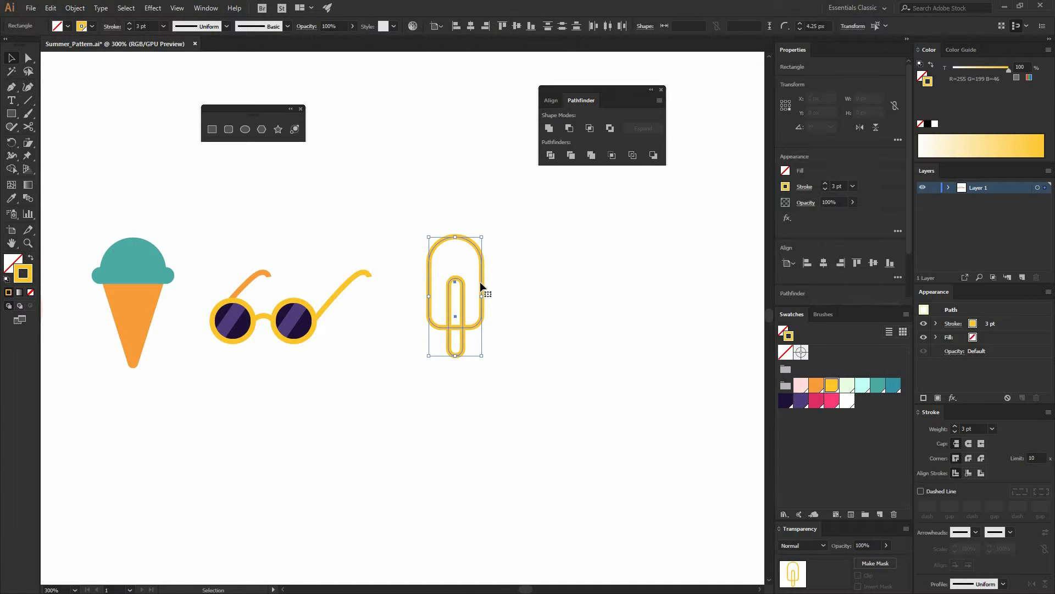
click(482, 280)
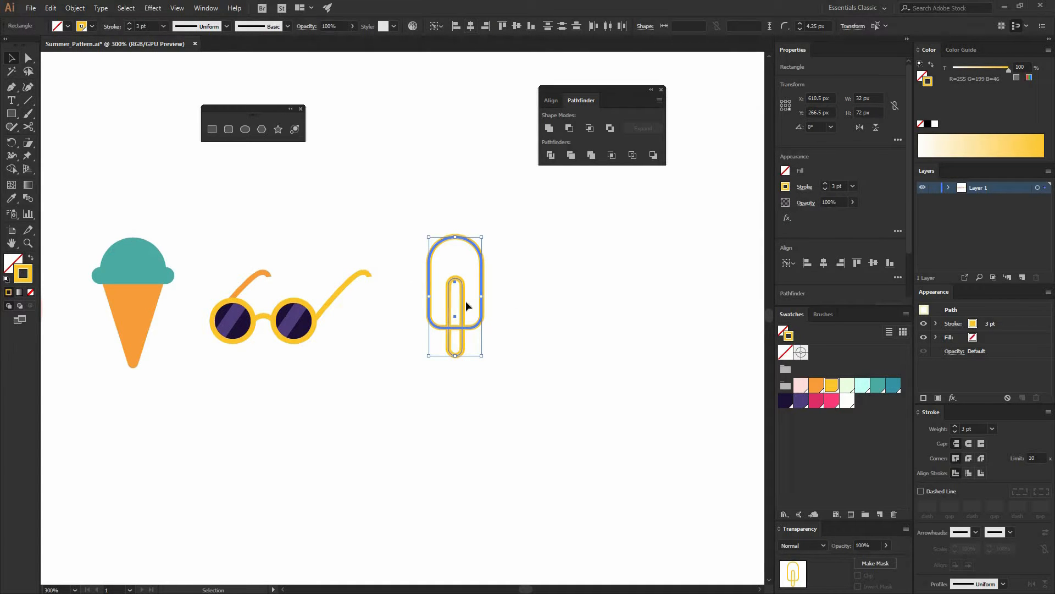
click(467, 302)
drag(465, 321, 463, 315)
click(514, 322)
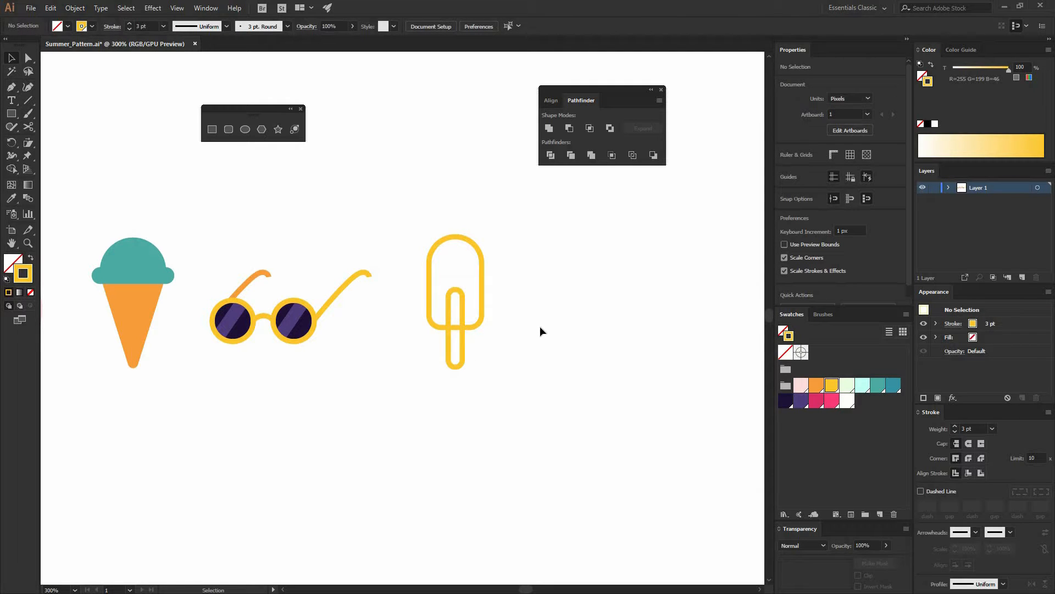
Give the popsicle body a pink fill with no stroke
click(32, 258)
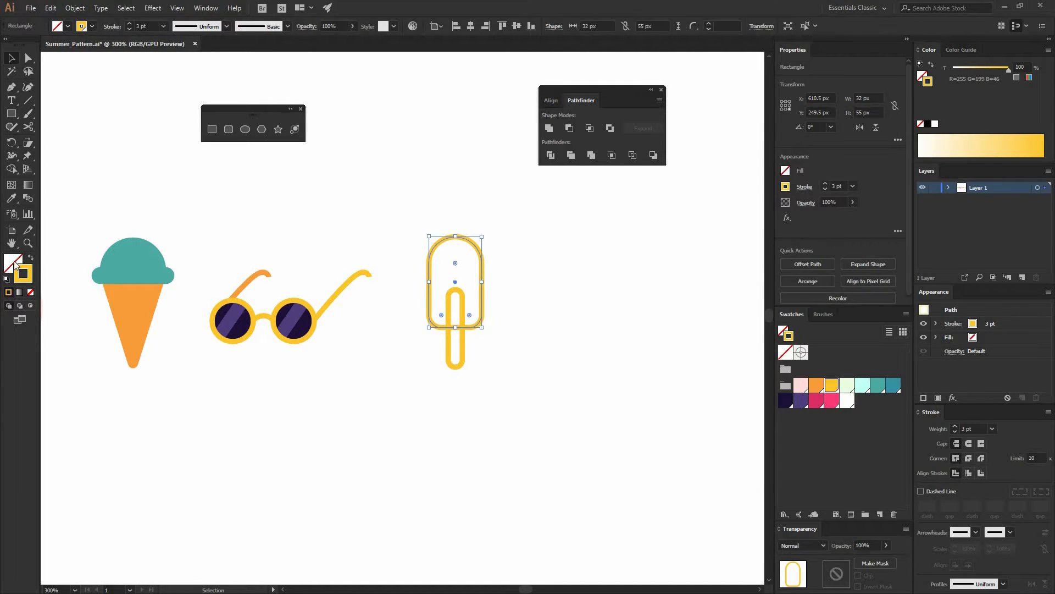
click(13, 262)
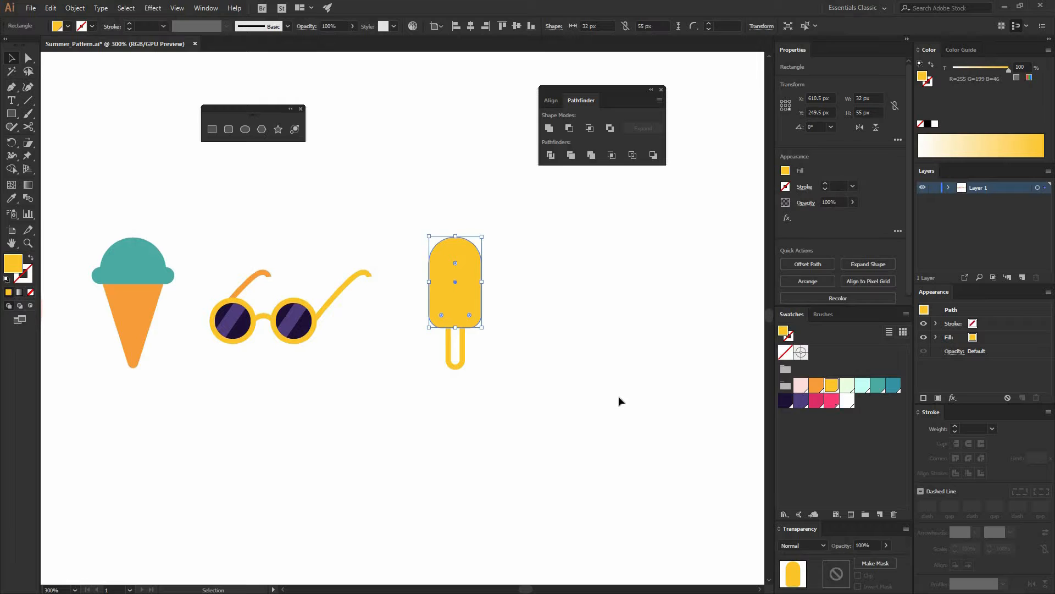
click(832, 401)
Swap the stick's stroke to a fill and send the stick behind the body
drag(487, 368, 422, 361)
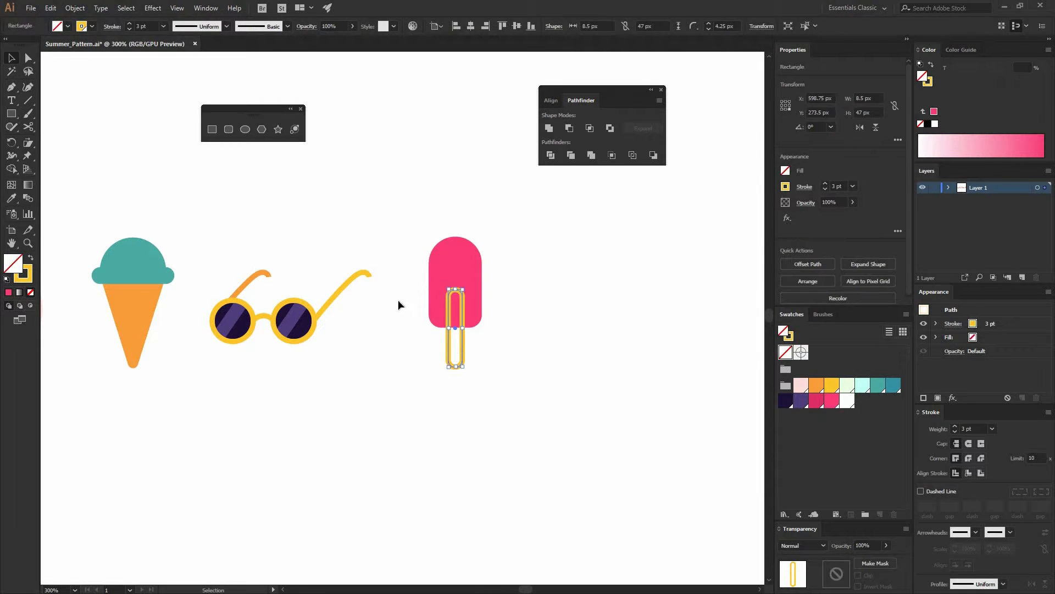
click(30, 258)
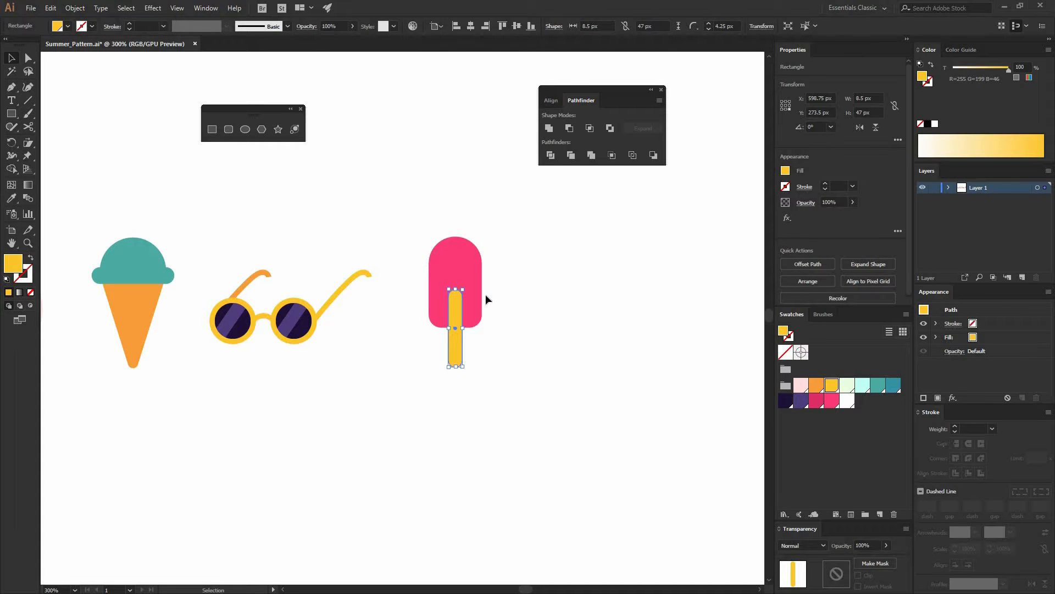
right_click(480, 325)
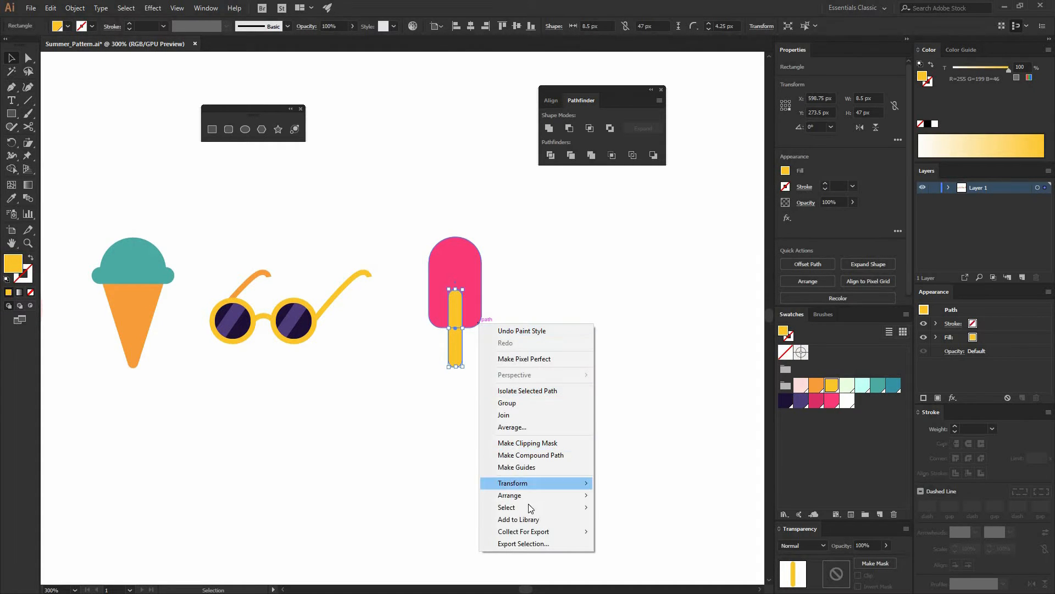
mouse_move(512, 495)
click(615, 531)
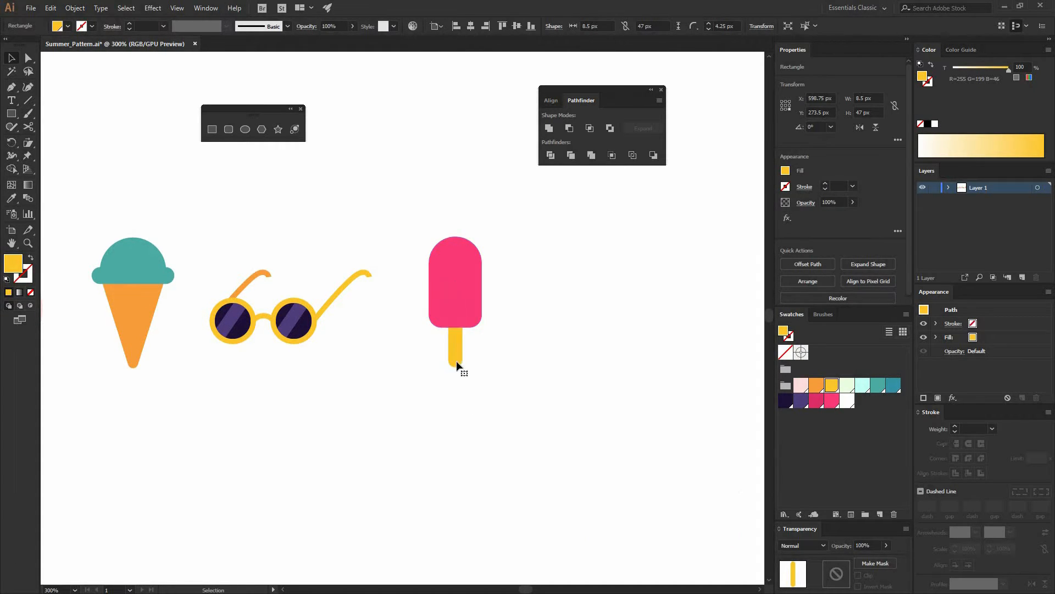
Recolor the stick orange
click(270, 340)
click(455, 346)
click(816, 385)
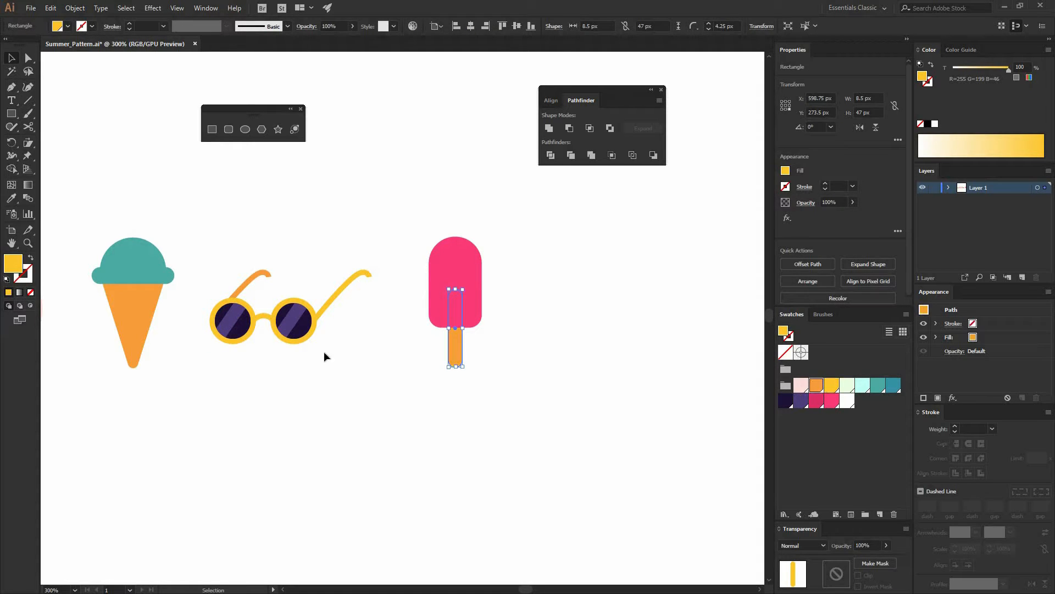
click(364, 403)
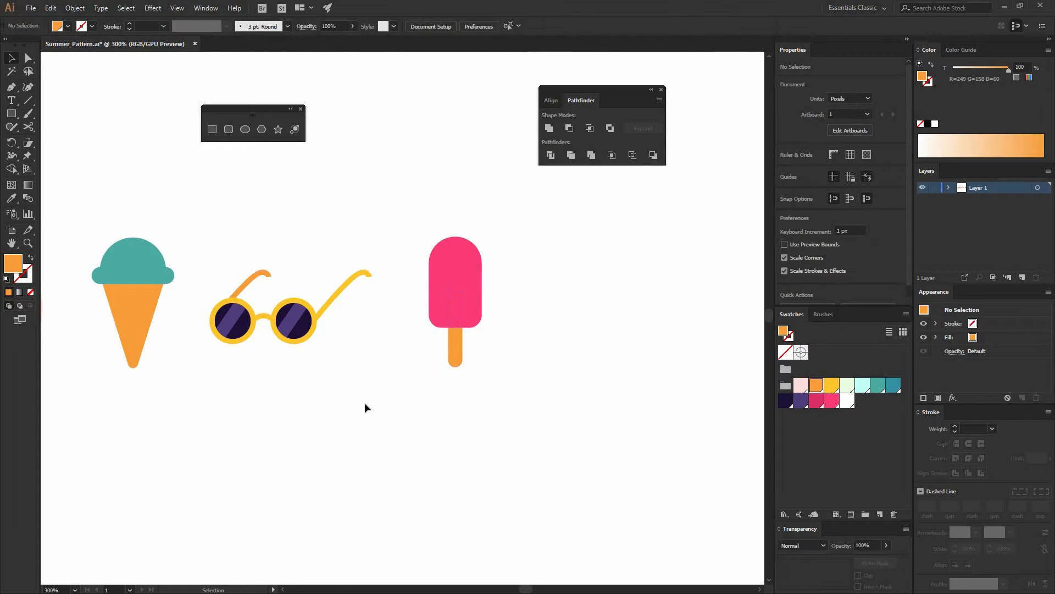
Copy the stick, paste it in place, and color the copy dark pink
click(454, 348)
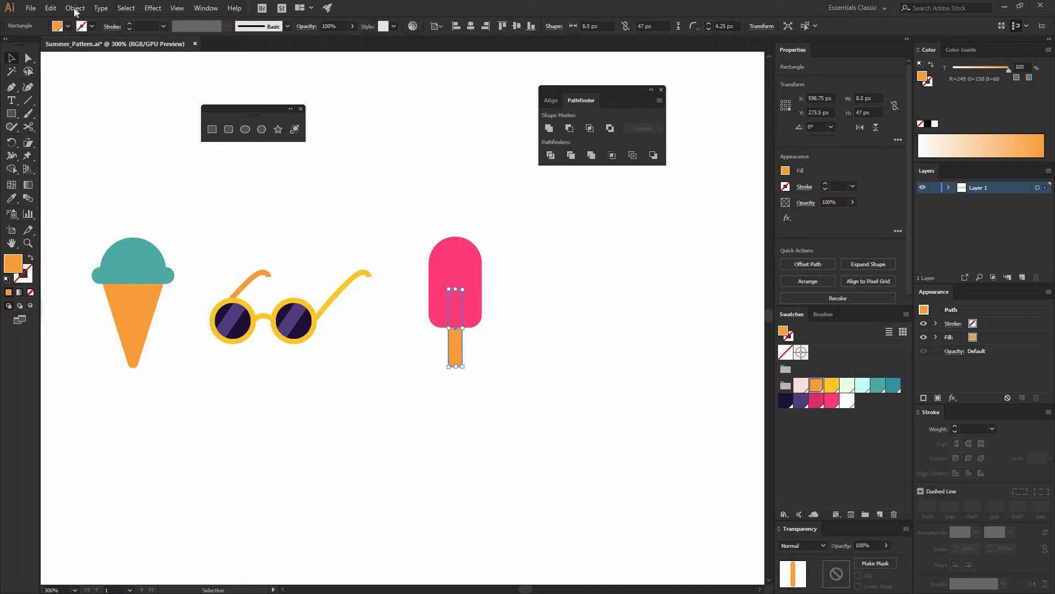
click(50, 8)
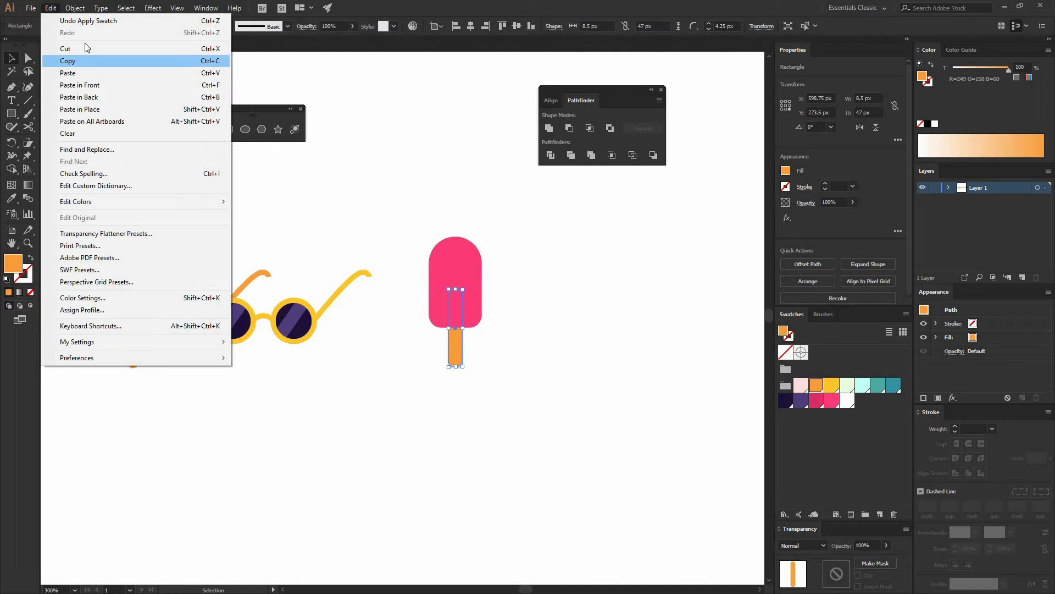
click(76, 61)
click(51, 8)
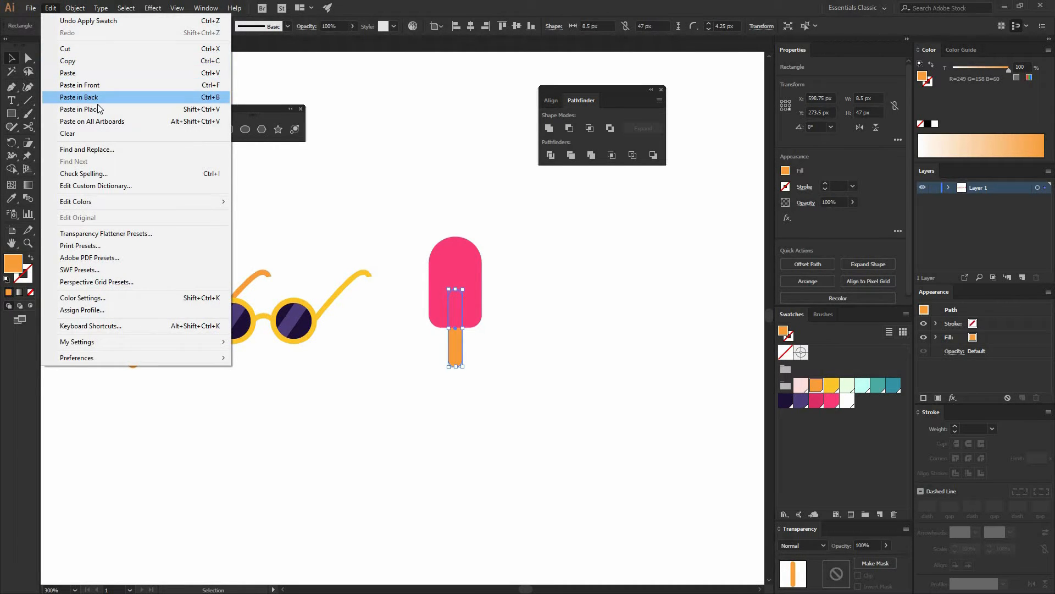
click(99, 109)
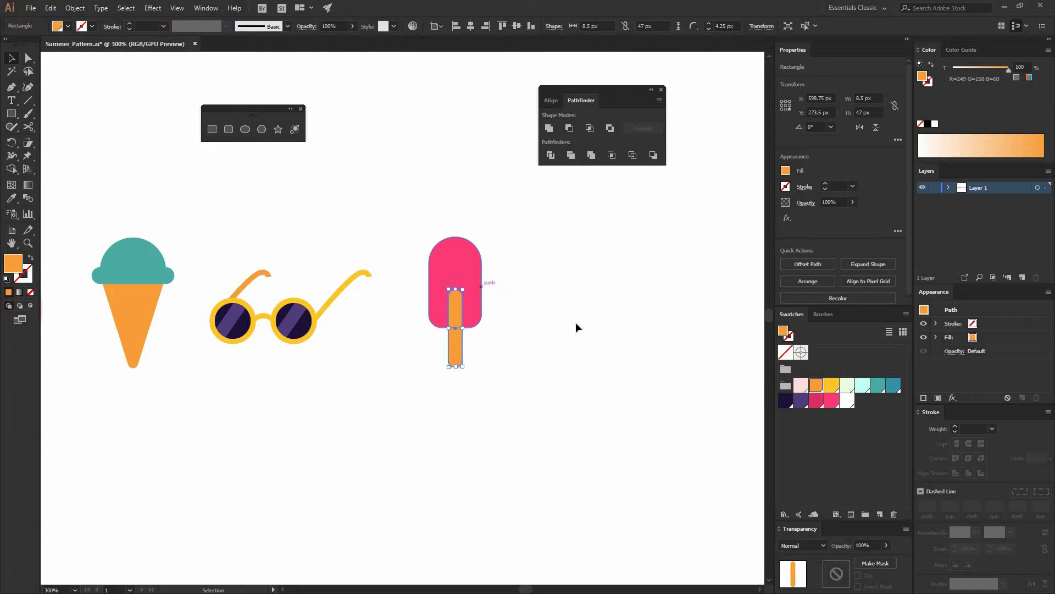
click(819, 403)
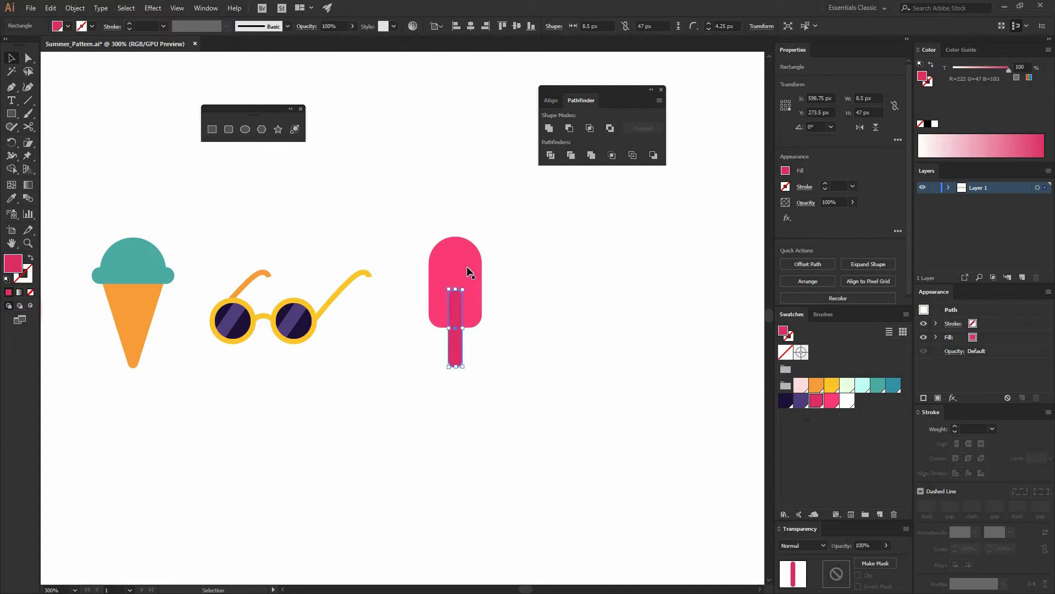
key(ctrl+shift+a)
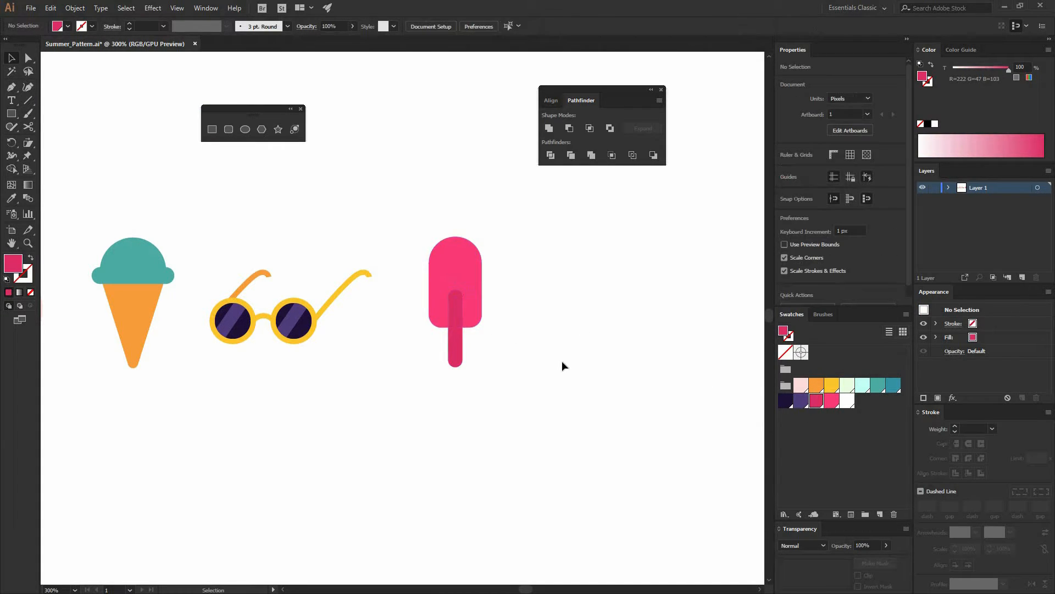
Cut the dark pink stick copy and paste it in place inside the popsicle body using Draw Inside mode
click(460, 308)
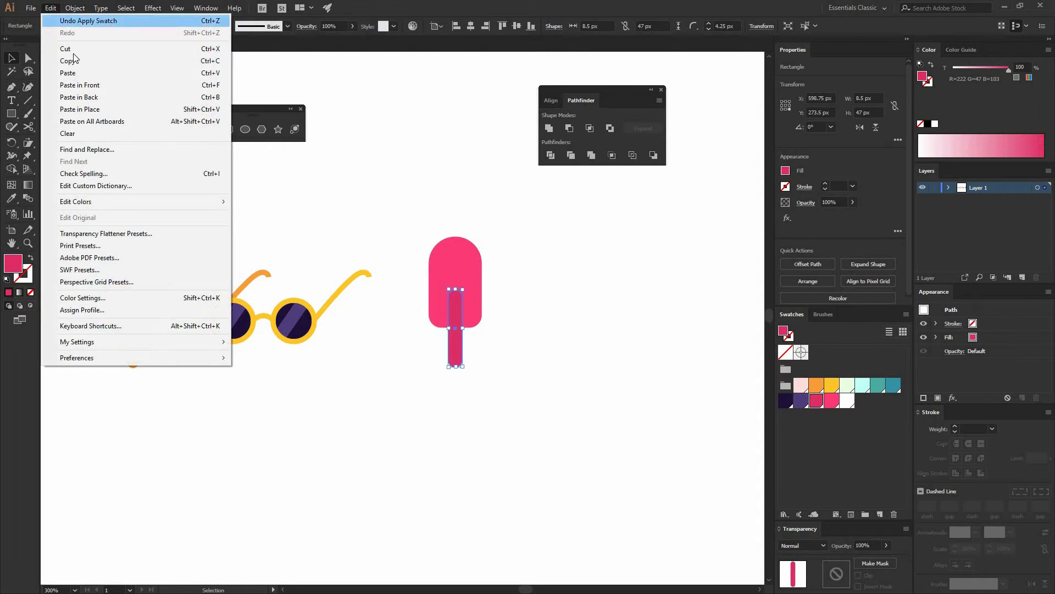
click(51, 7)
click(74, 50)
click(458, 262)
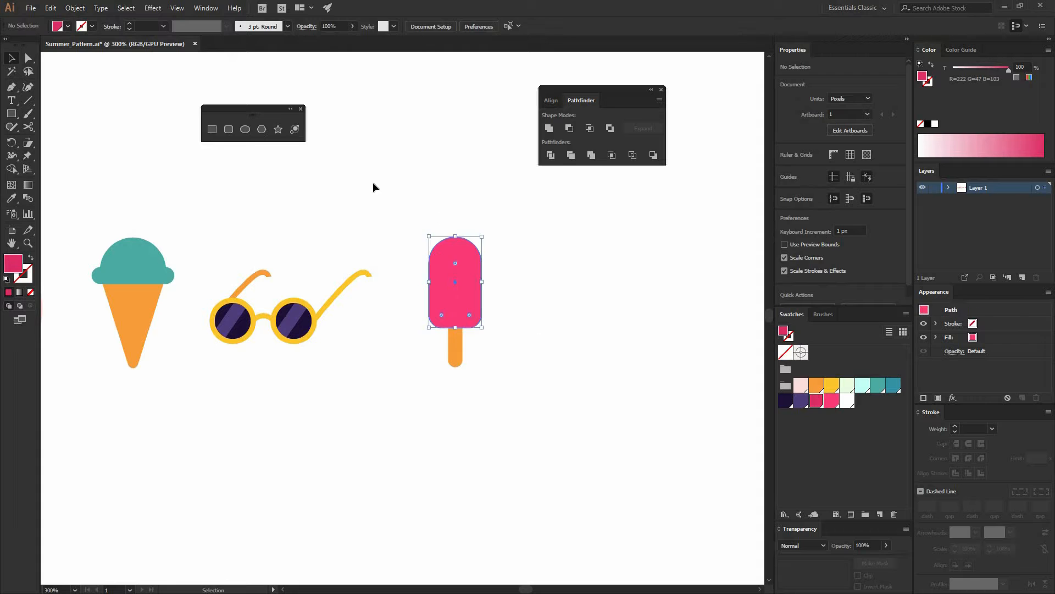
click(27, 305)
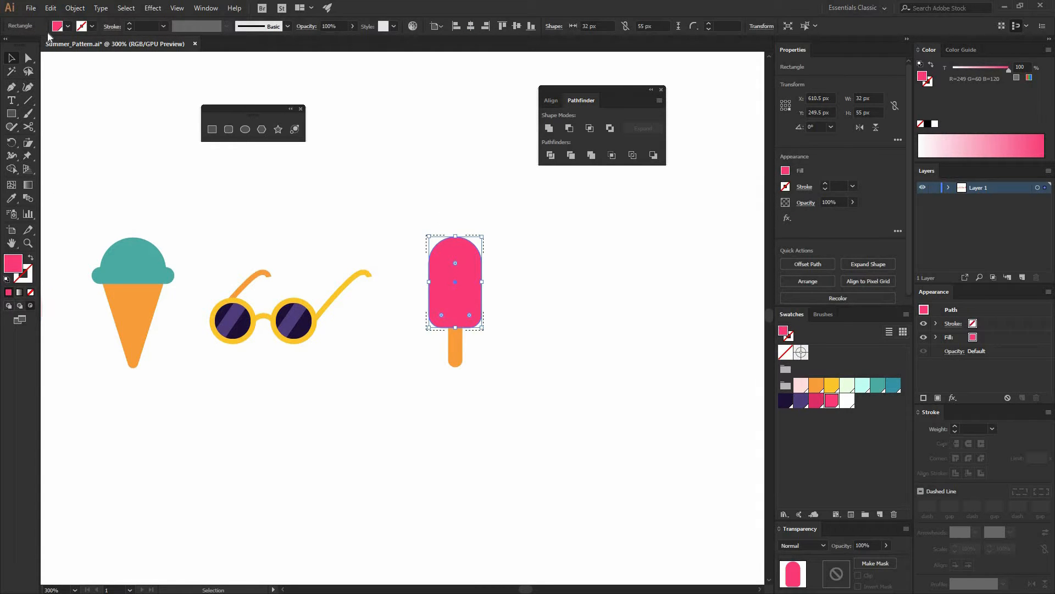
click(50, 8)
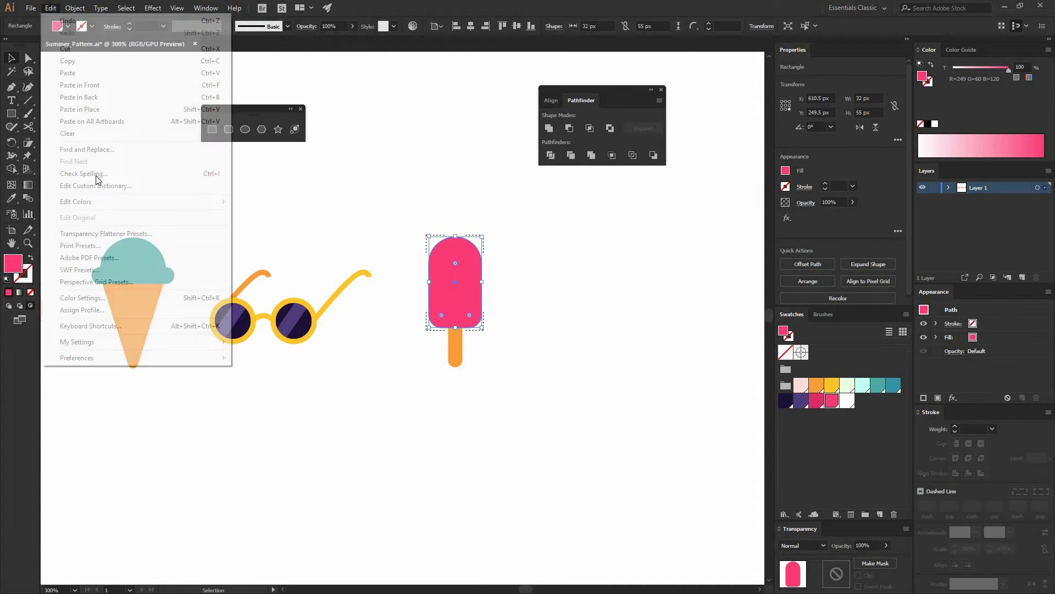
click(94, 109)
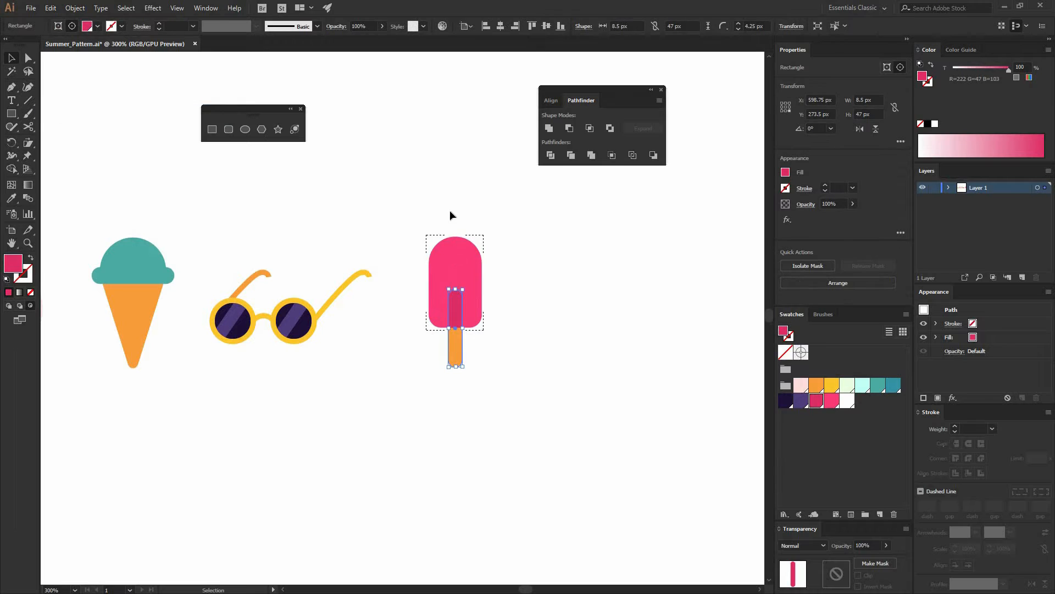
click(9, 305)
click(552, 317)
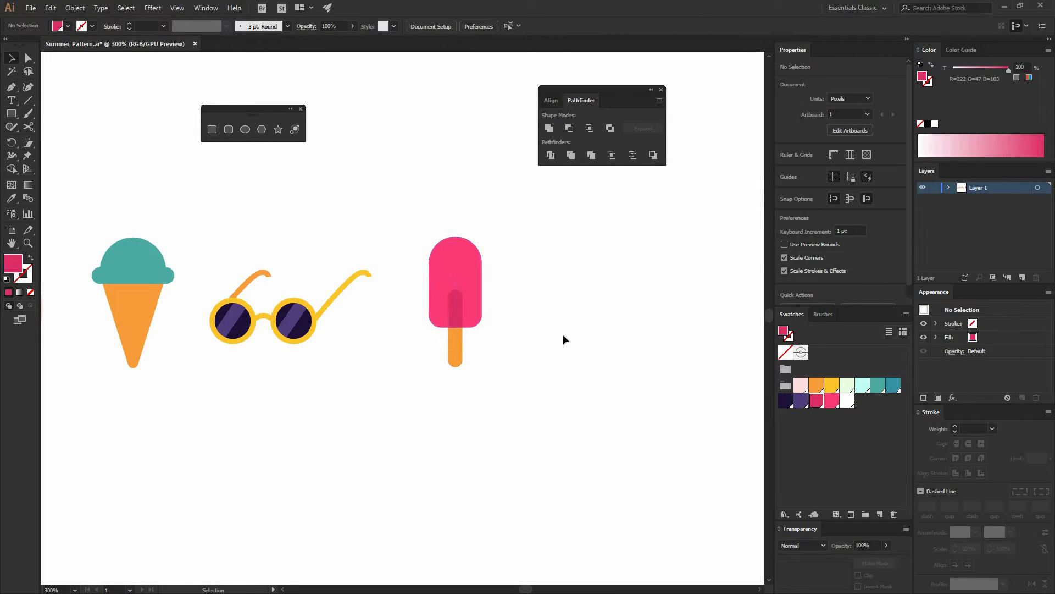
Group the popsicle's body and stick, then duplicate the group to the right about 39 px
drag(515, 368, 433, 253)
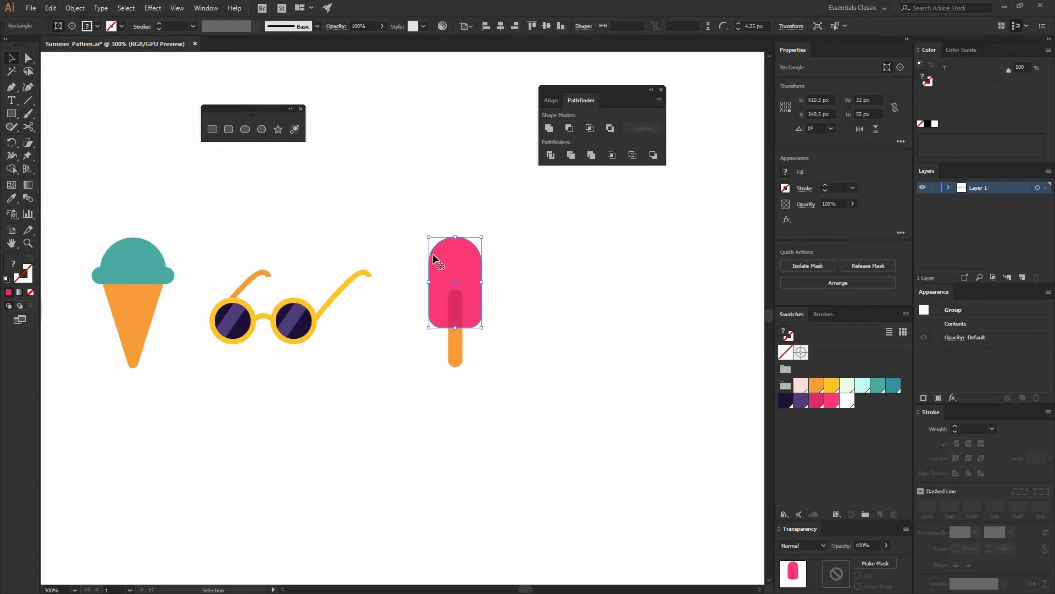
click(74, 8)
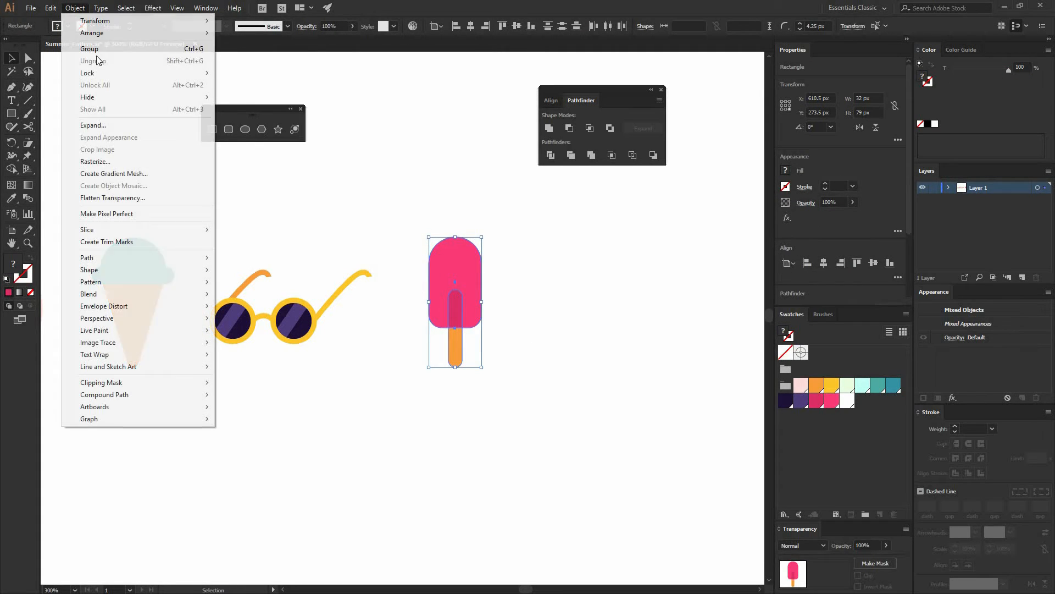
click(358, 144)
drag(430, 308, 494, 315)
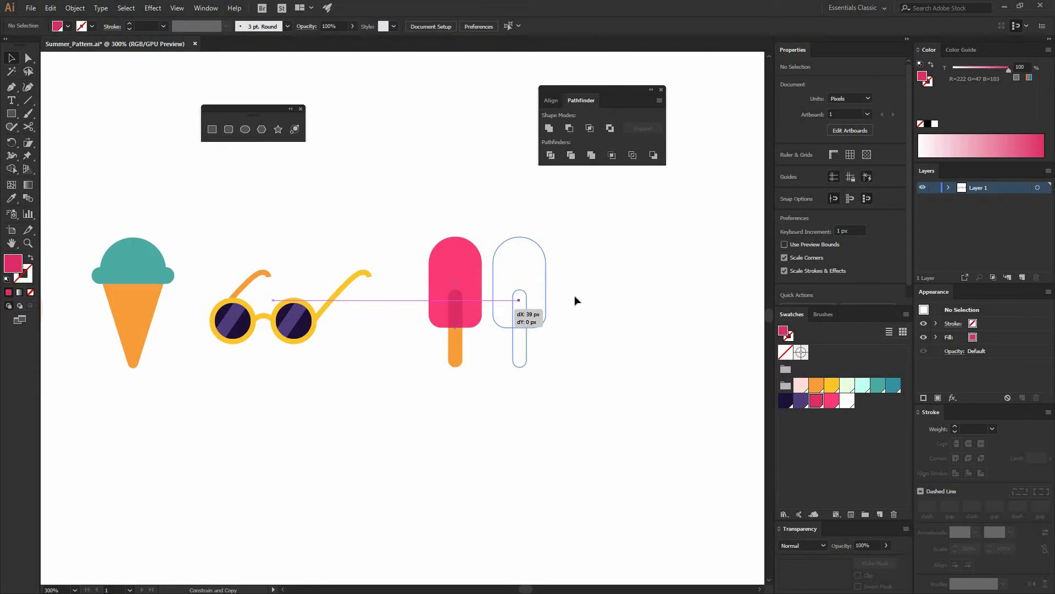
drag(575, 300, 575, 300)
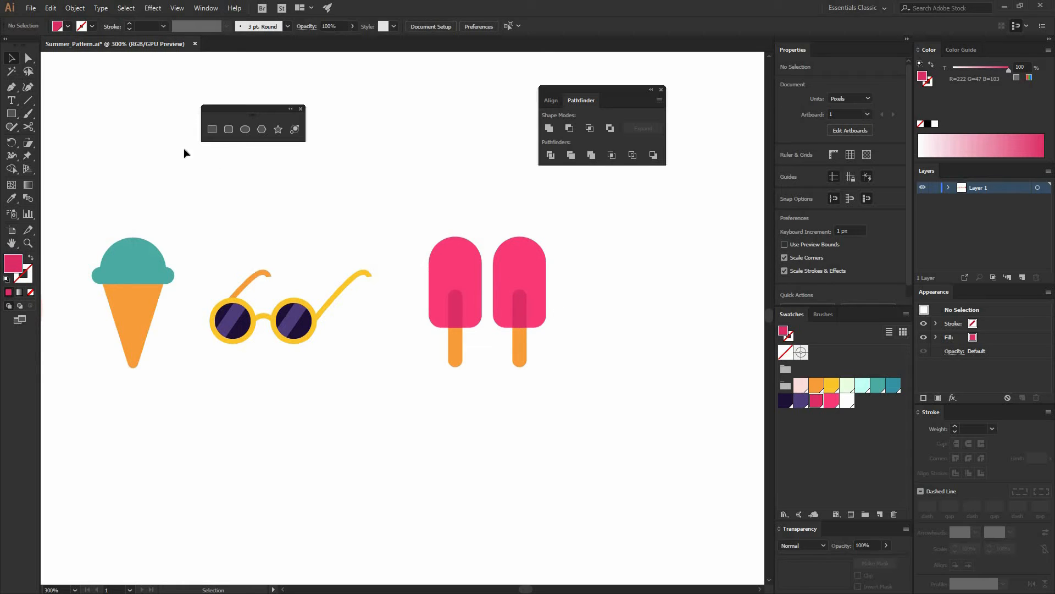
Recolor the duplicate popsicle's body teal
click(26, 60)
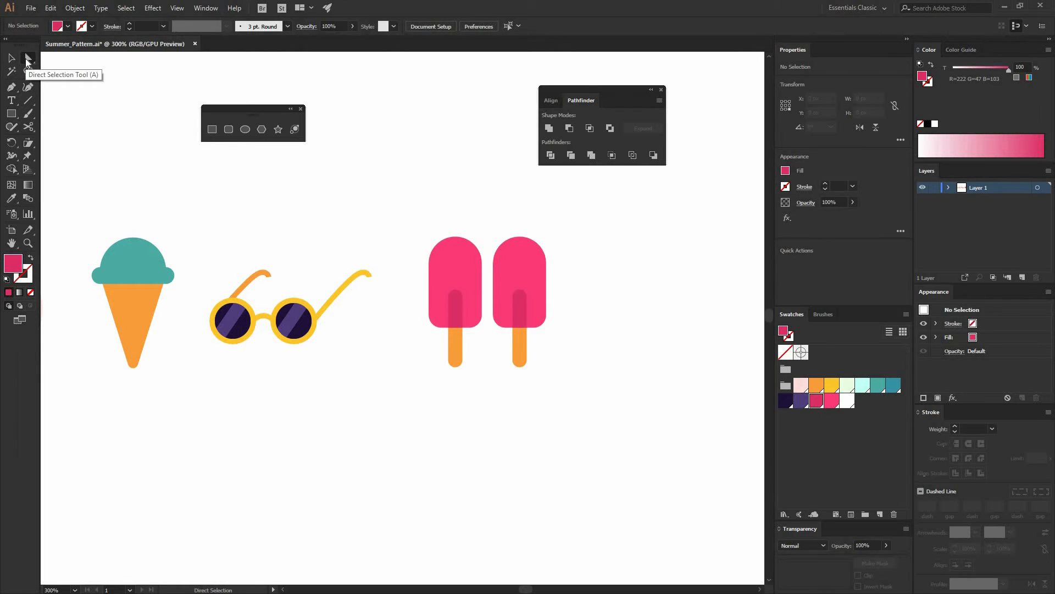
click(494, 285)
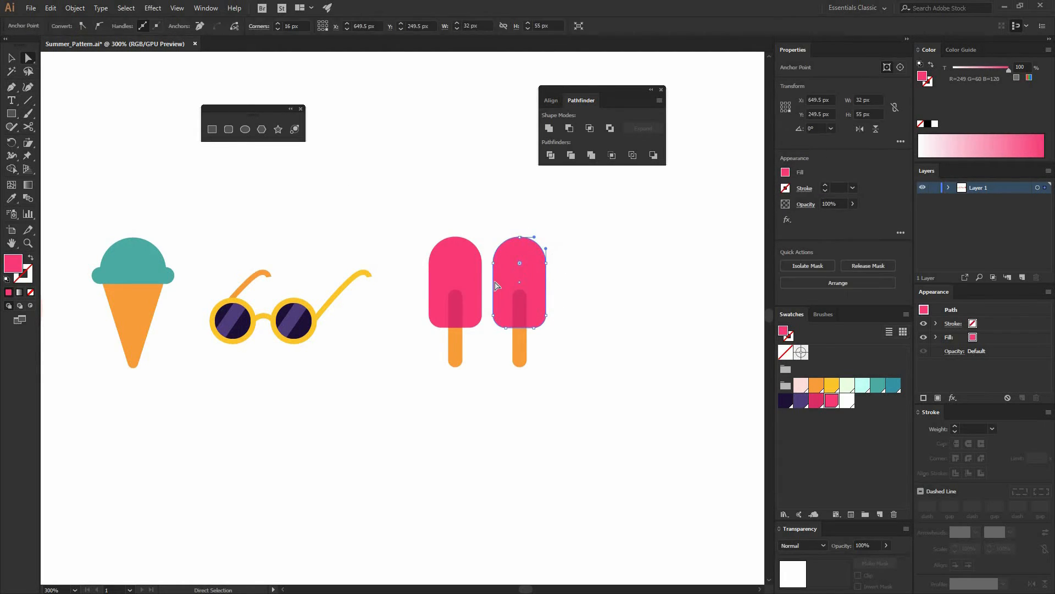
click(895, 388)
click(681, 363)
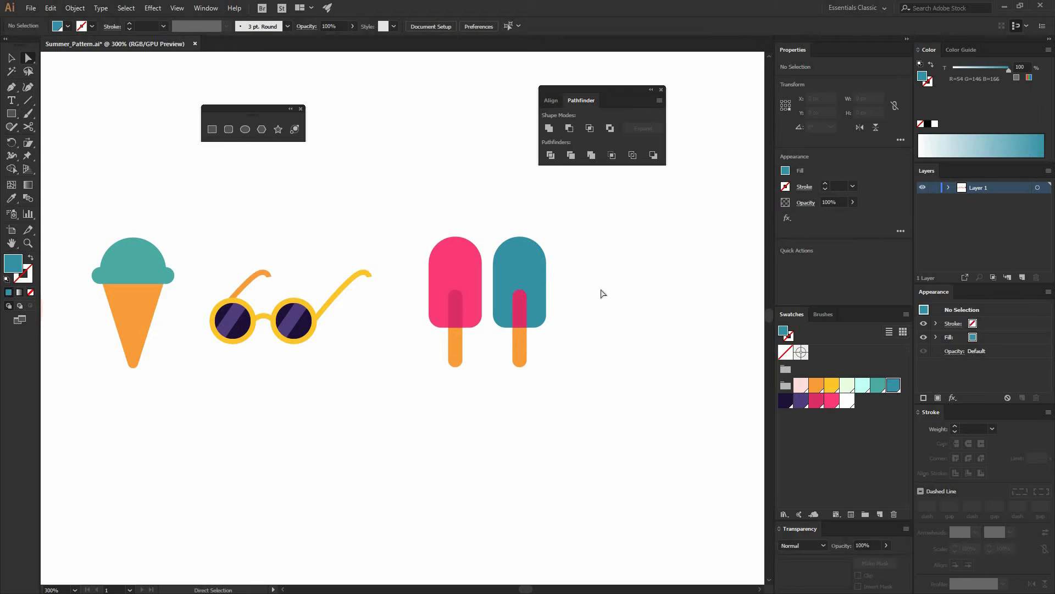
Recolor the duplicate's inner stick shading with the dark teal swatch
click(546, 286)
click(587, 346)
click(520, 354)
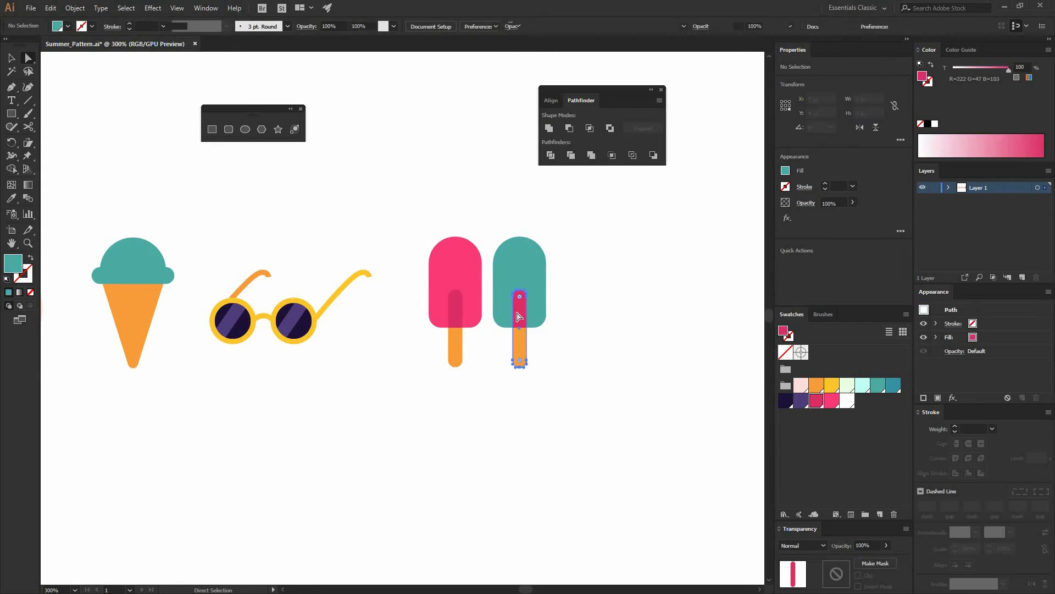
click(886, 387)
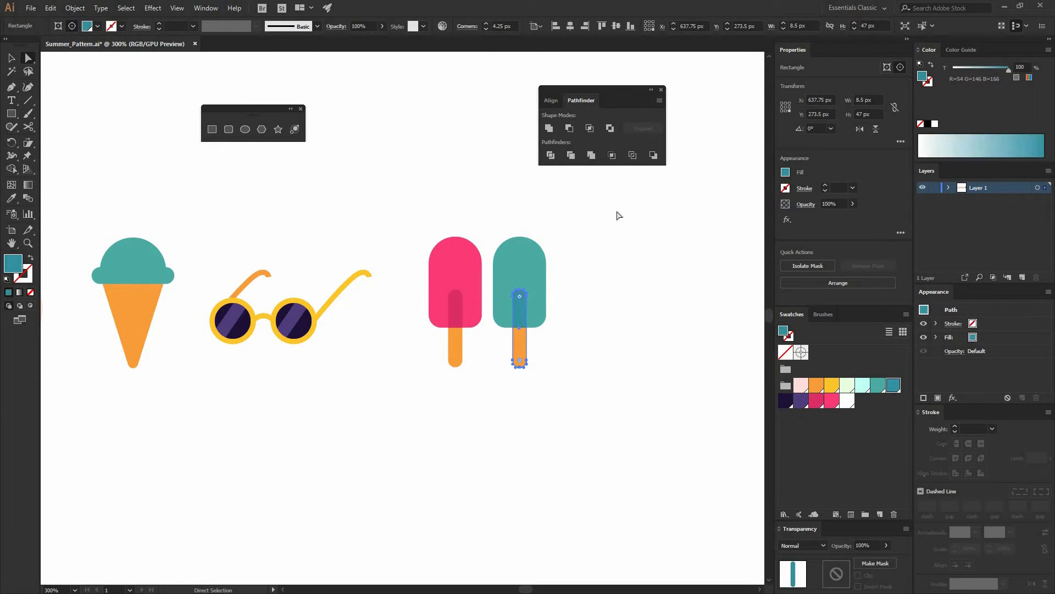
click(554, 250)
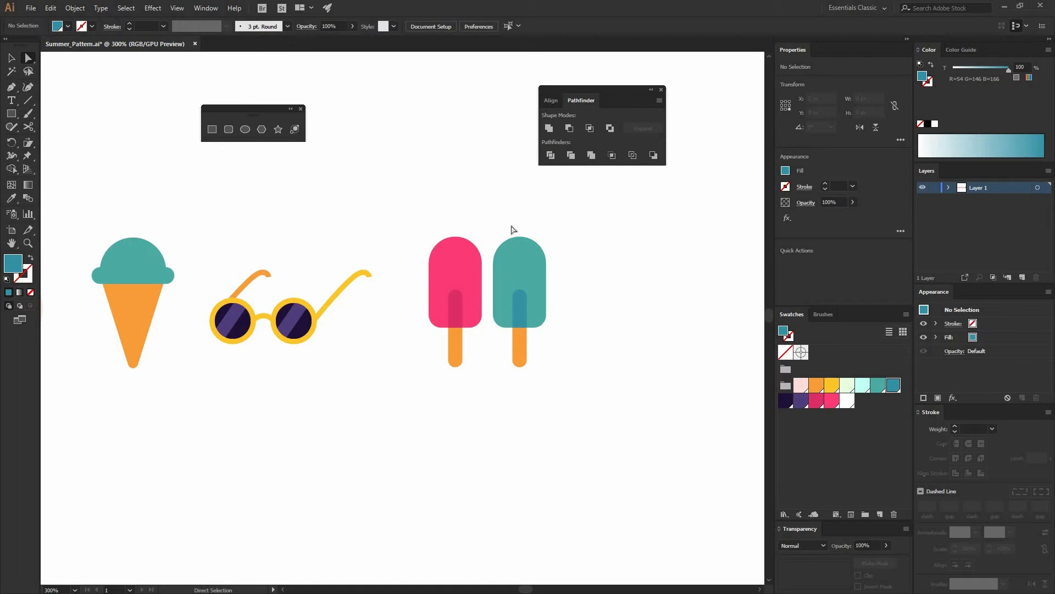
Group the two popsicles together
key(v)
click(452, 266)
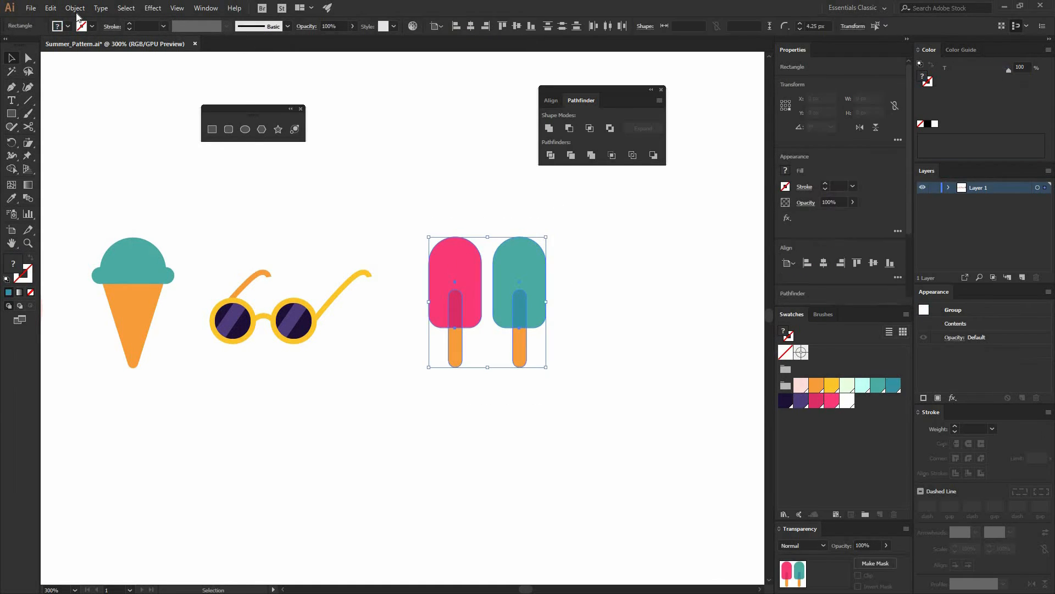
click(74, 7)
click(90, 50)
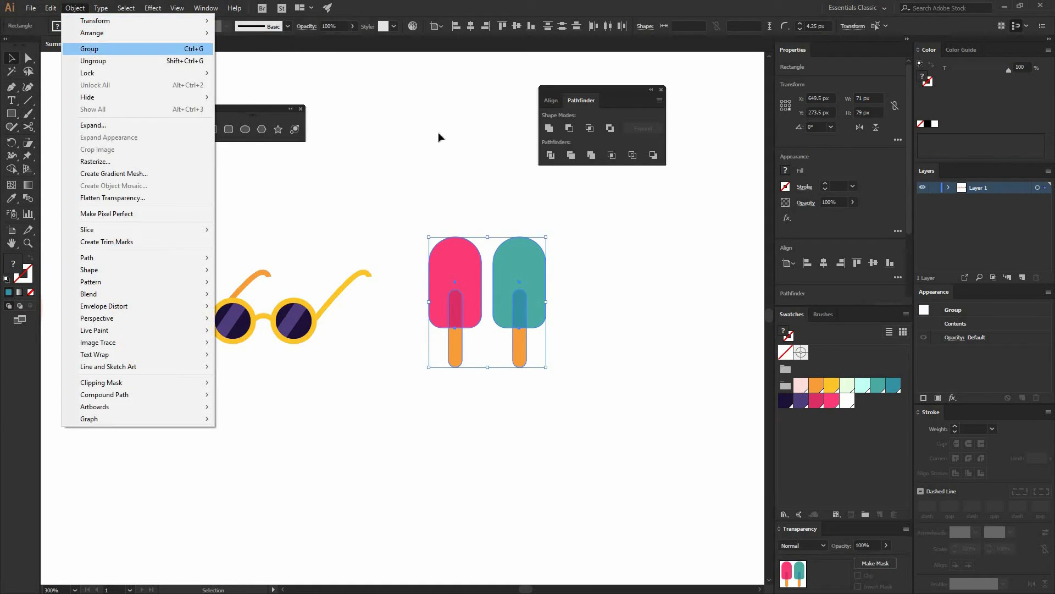
click(436, 179)
Create a 54 × 54 px circle with the Ellipse tool to the right of the popsicles and nudge it slightly up
key(space)
drag(429, 247, 272, 225)
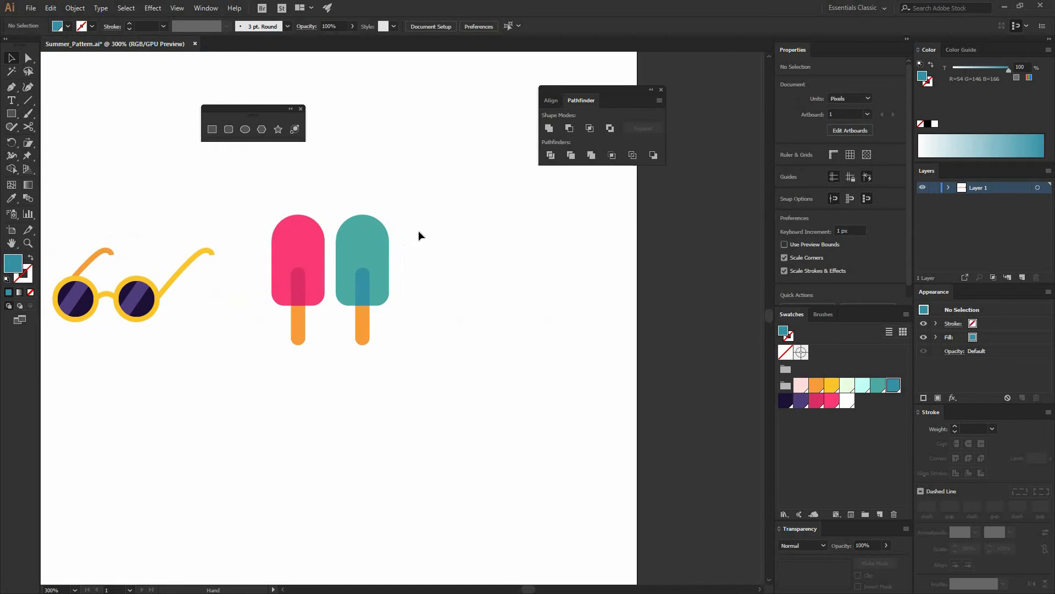
key(space)
mouse_move(467, 347)
mouse_down()
mouse_move(532, 341)
mouse_move(451, 344)
mouse_up()
drag(606, 243, 453, 251)
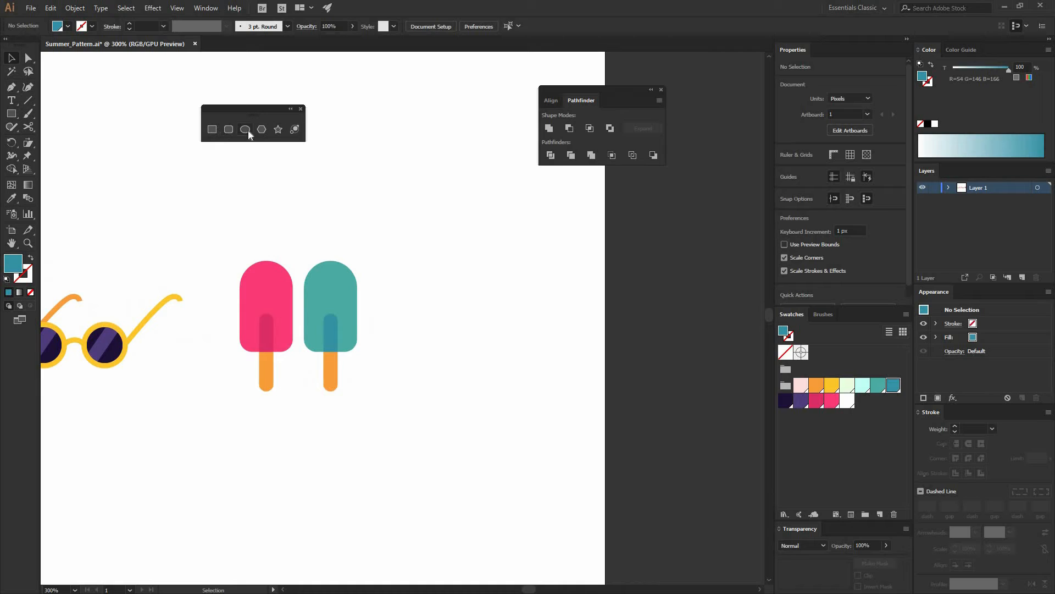
click(245, 129)
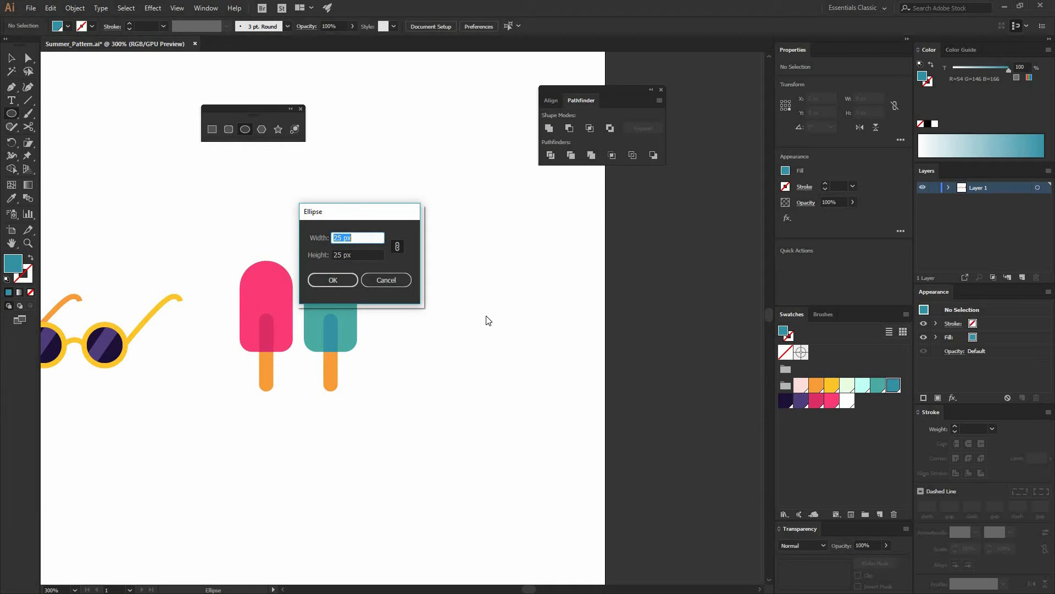
text(54)
click(319, 283)
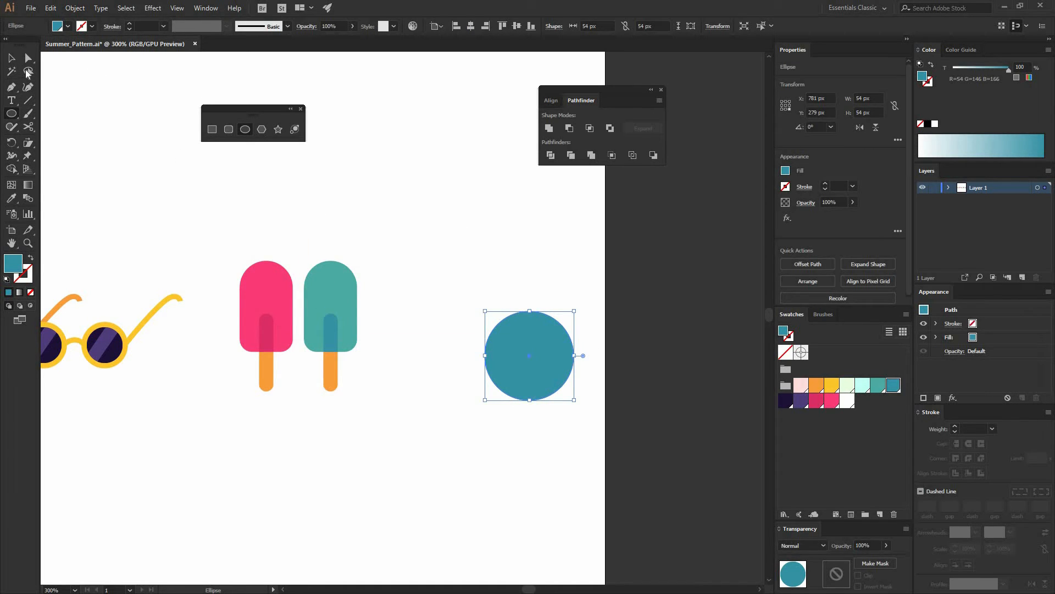
key(v)
drag(526, 334, 499, 295)
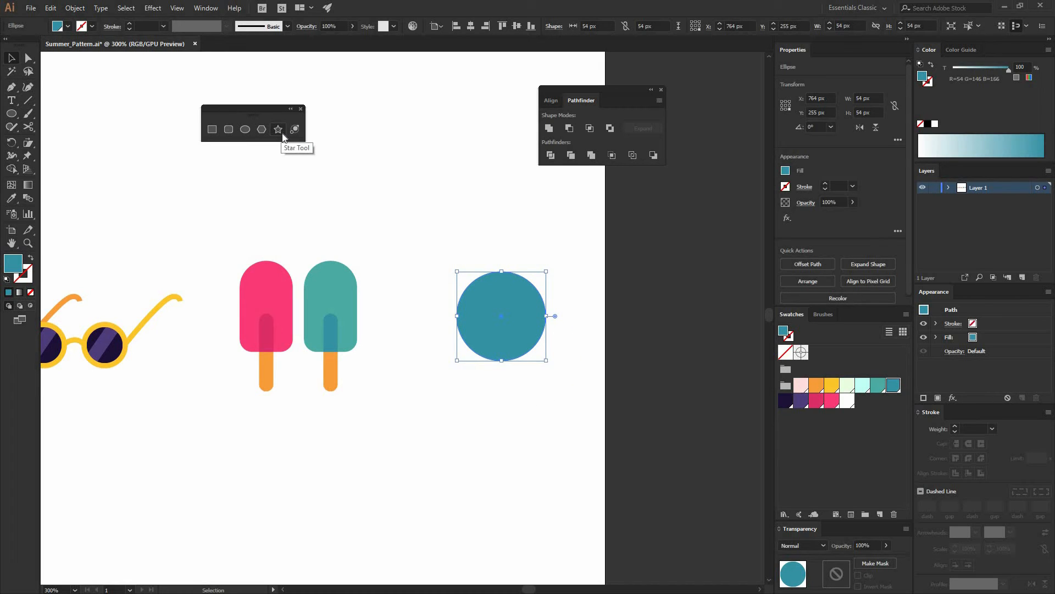
Draw a 15-point star with a 45 px outer radius over the circle and fill it yellow
click(281, 135)
click(445, 262)
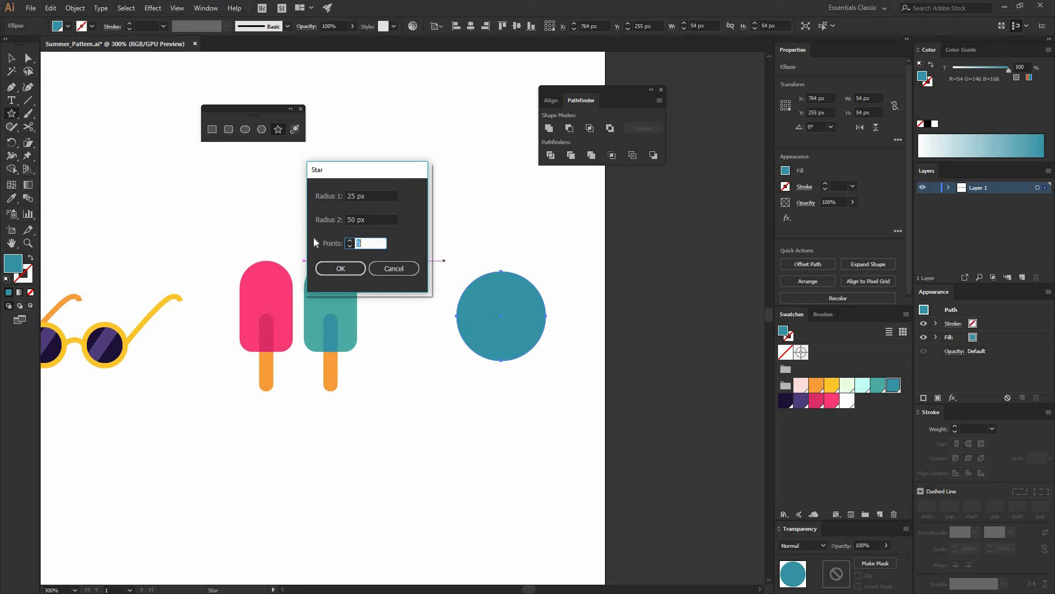
text(15)
key(Tab)
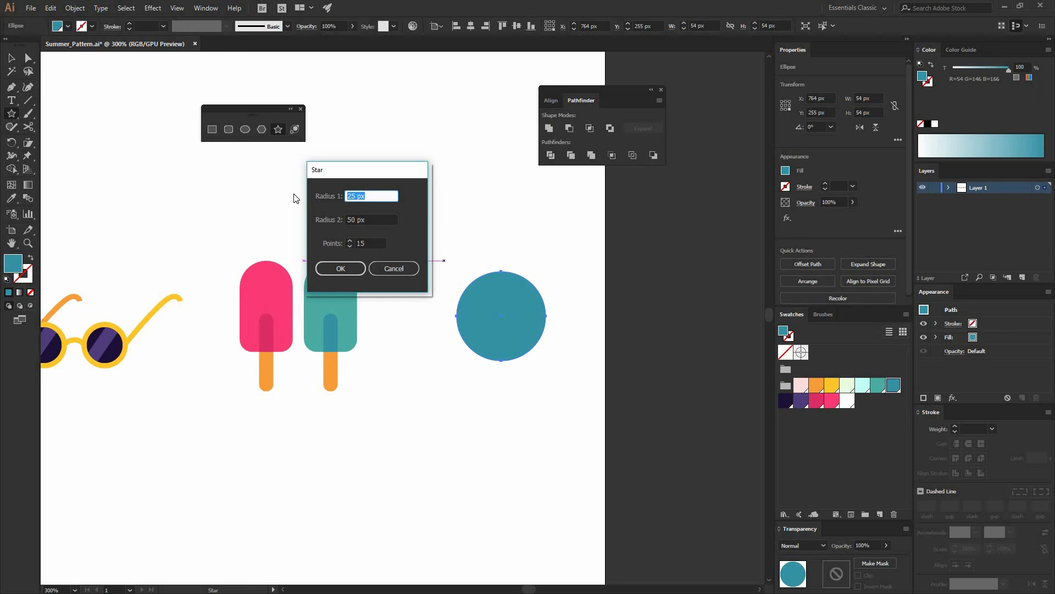
text(34)
key(Tab)
text(45)
key(Return)
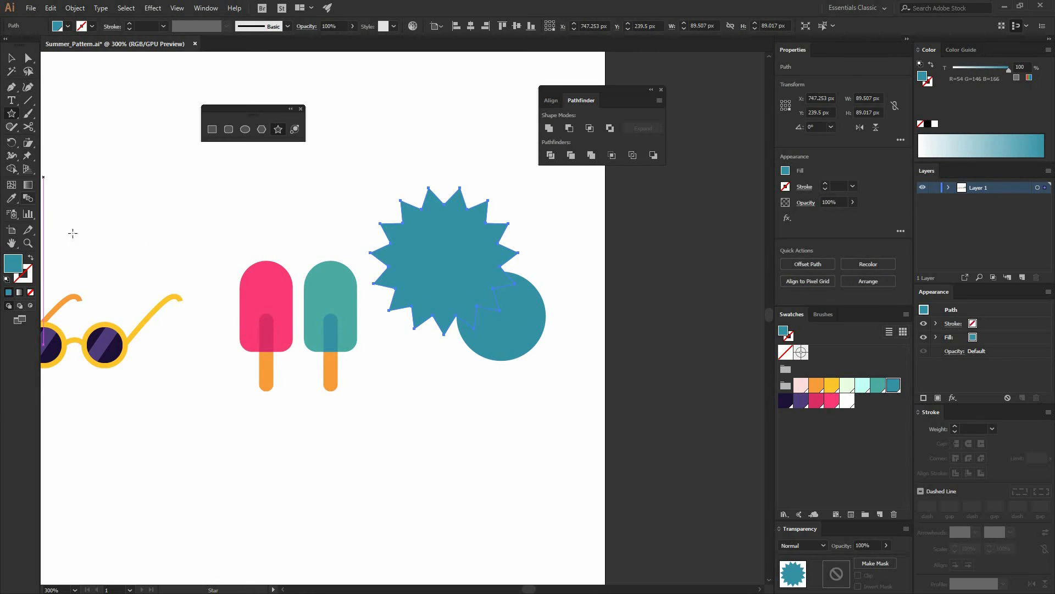
key(v)
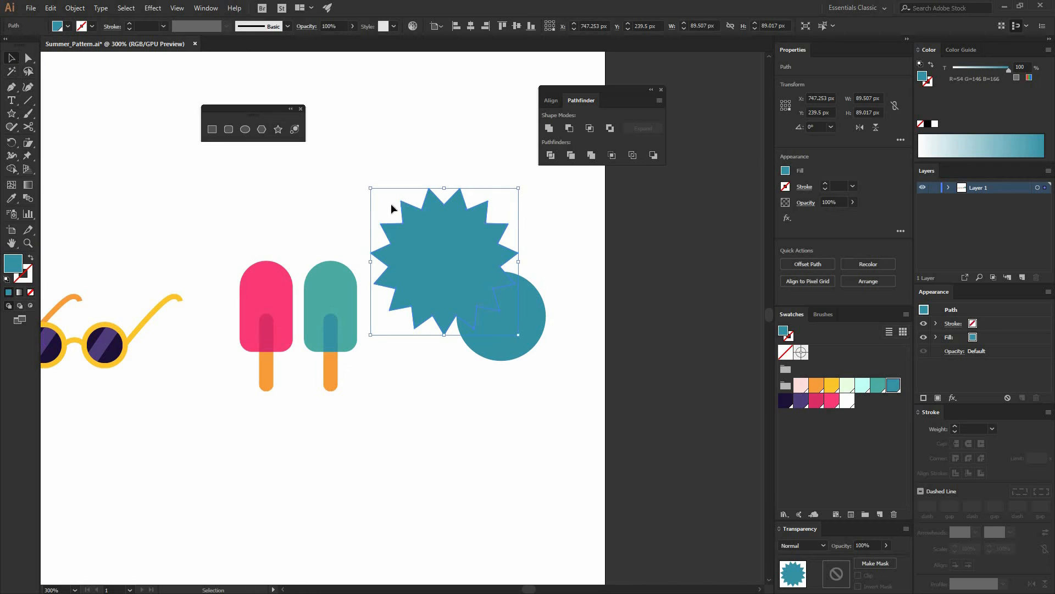
click(829, 390)
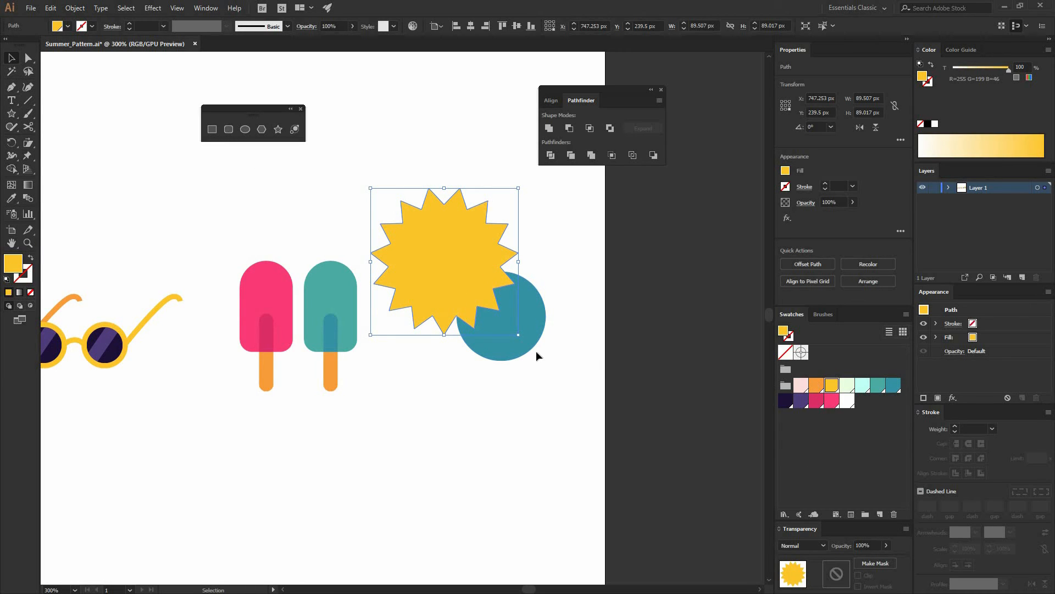
Fill the circle orange
click(522, 325)
click(816, 385)
click(565, 471)
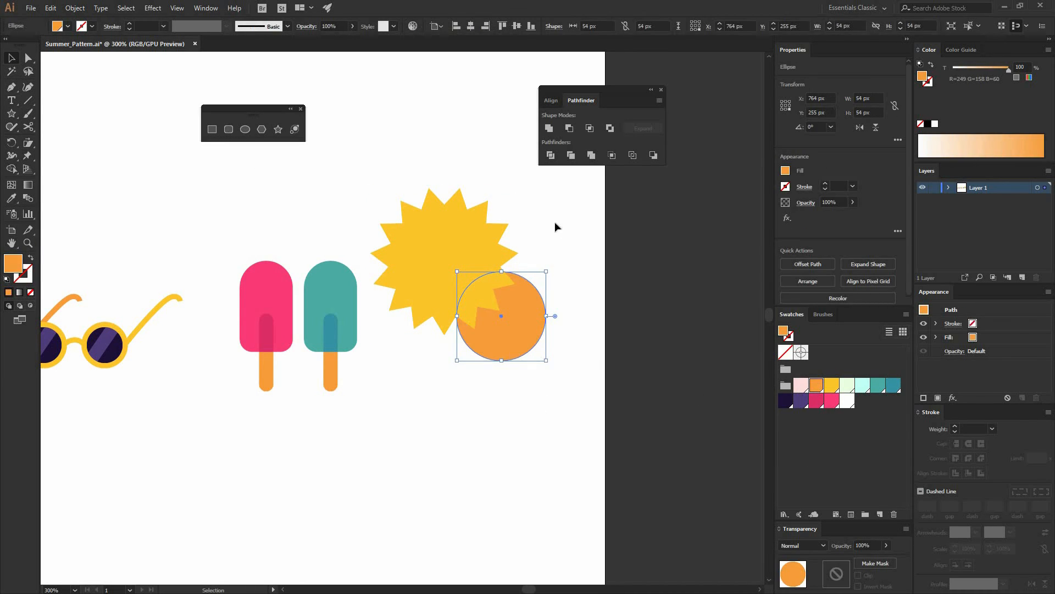
Send the yellow star behind the orange circle
click(450, 247)
right_click(447, 240)
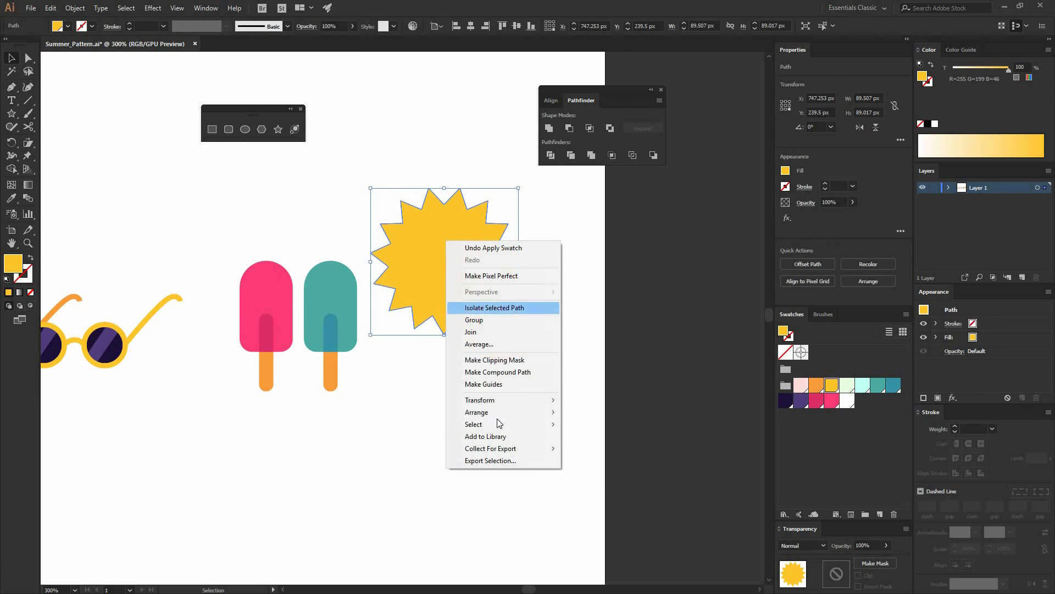
click(588, 464)
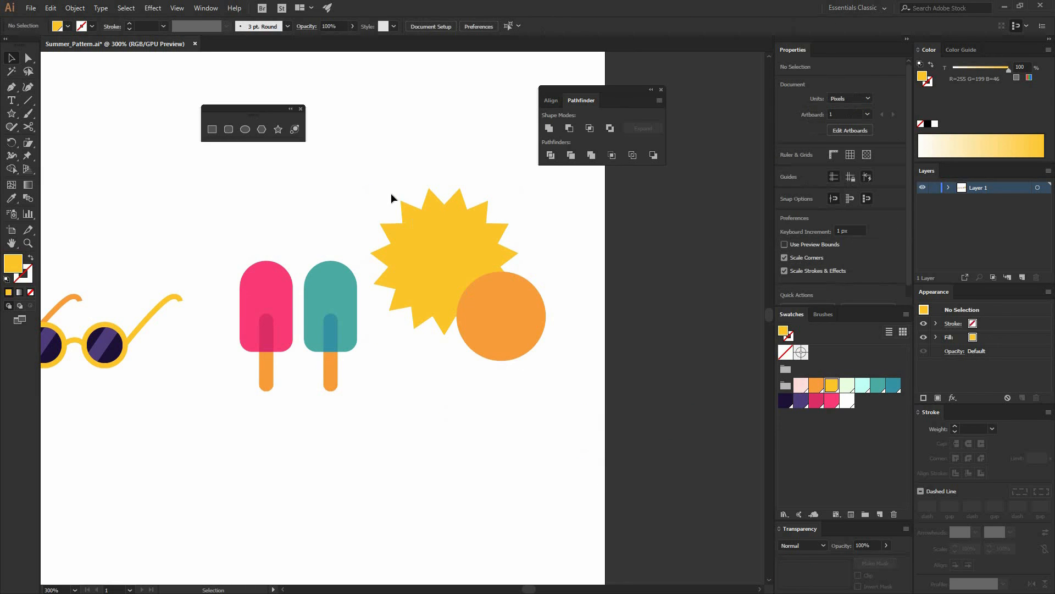
Align the star and circle on their horizontal and vertical centers to form a sun
drag(597, 480, 390, 193)
click(516, 328)
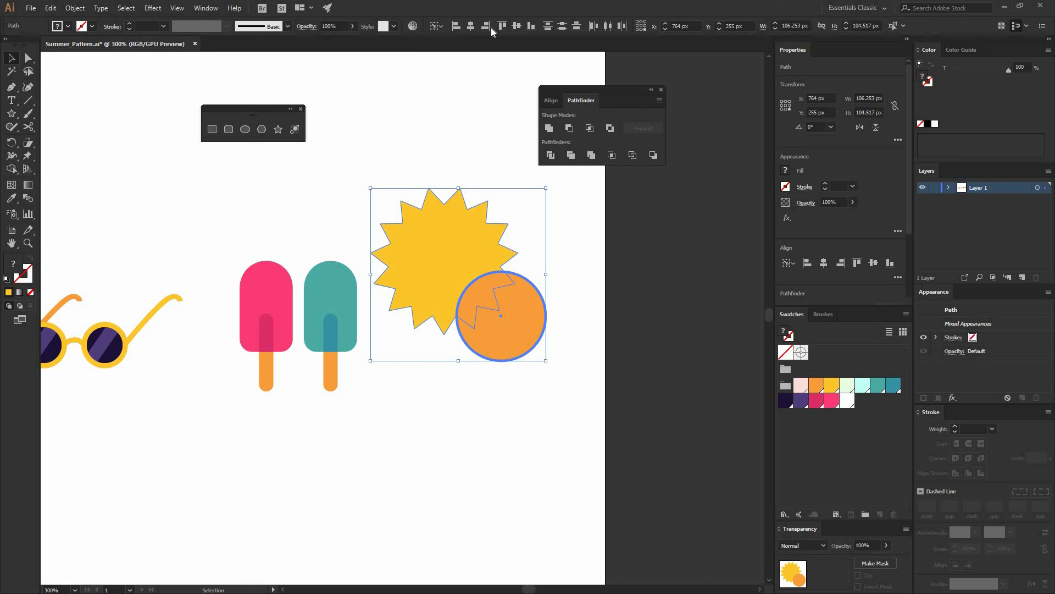
click(470, 26)
click(517, 26)
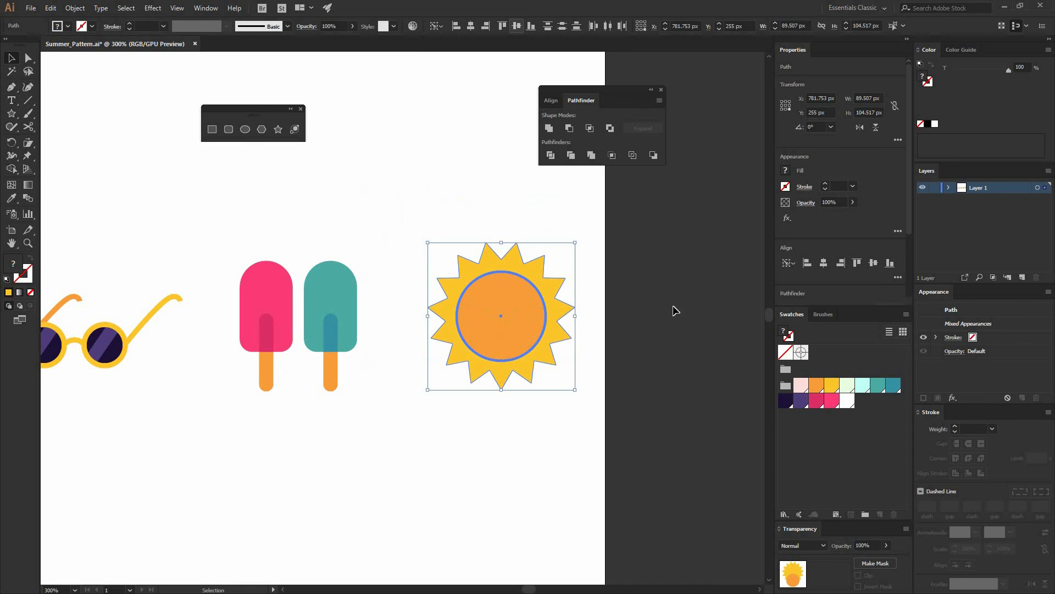
click(553, 402)
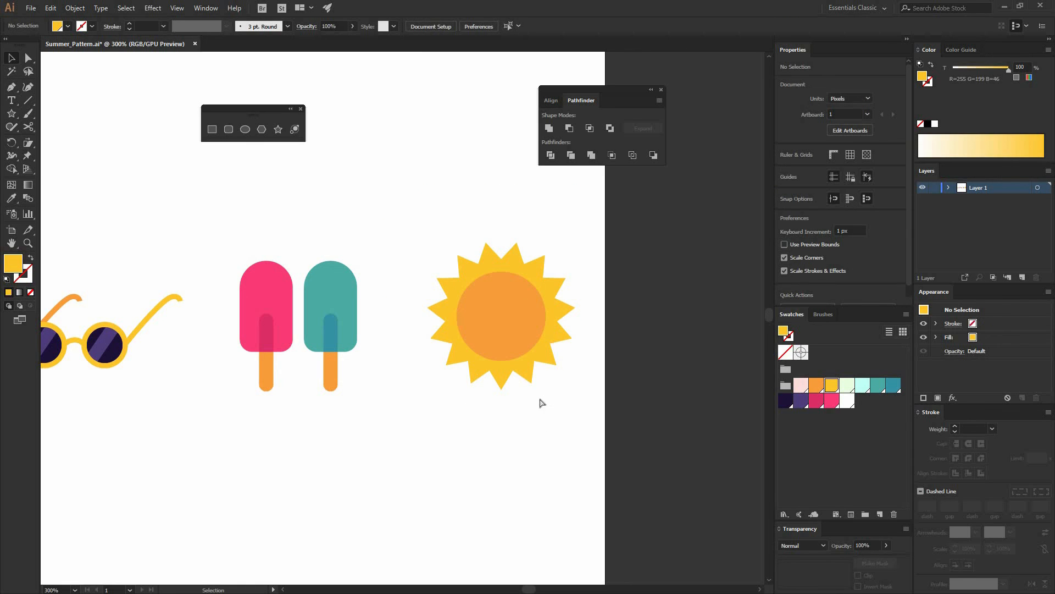
Group the star and circle into a single sun icon
key(ctrl+minus)
key(ctrl+minus)
drag(479, 383, 563, 330)
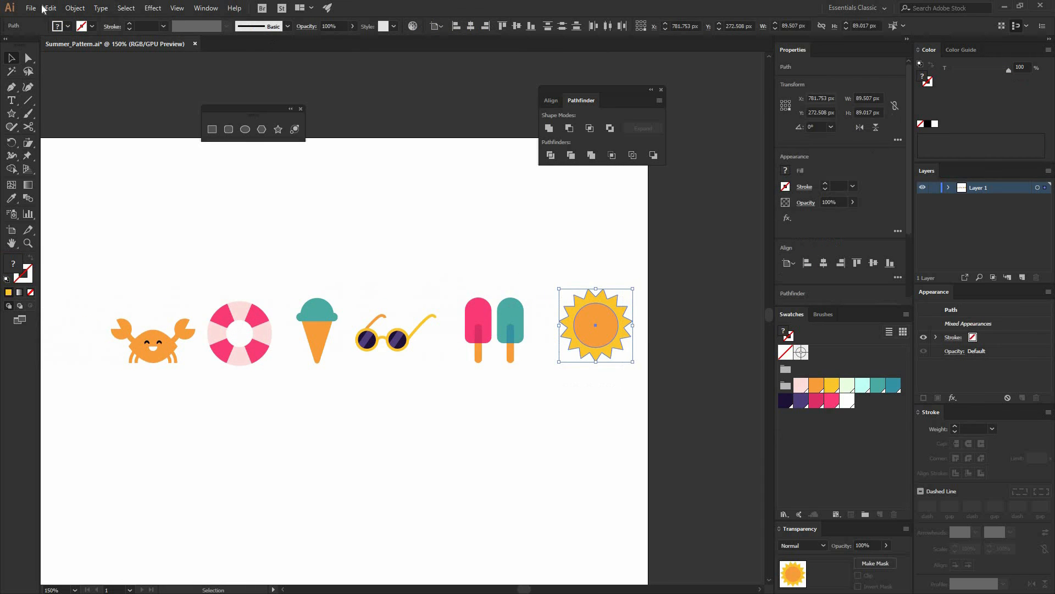
click(50, 8)
mouse_move(80, 11)
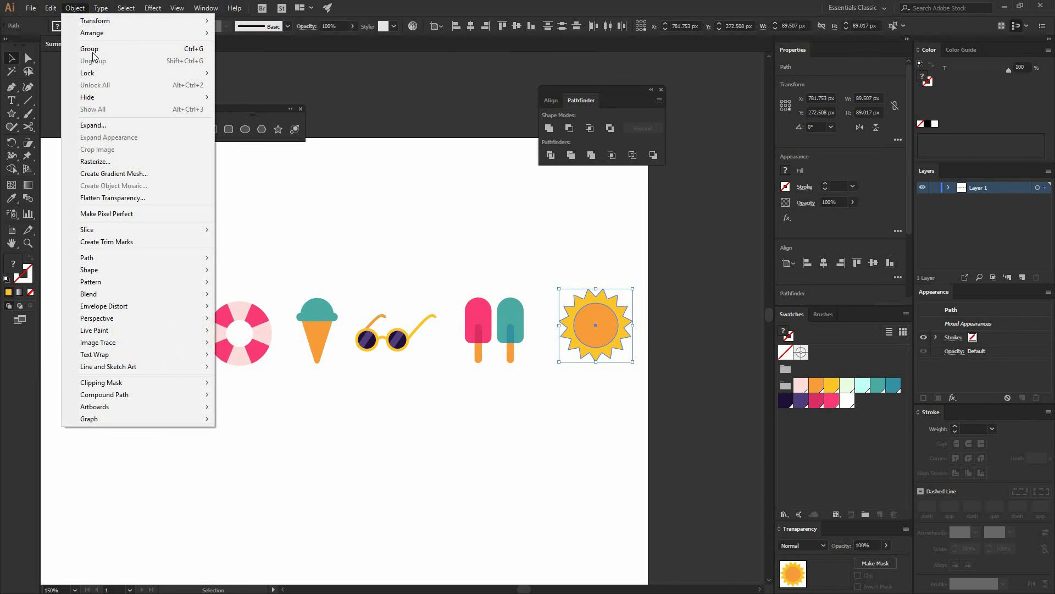
click(91, 51)
click(358, 192)
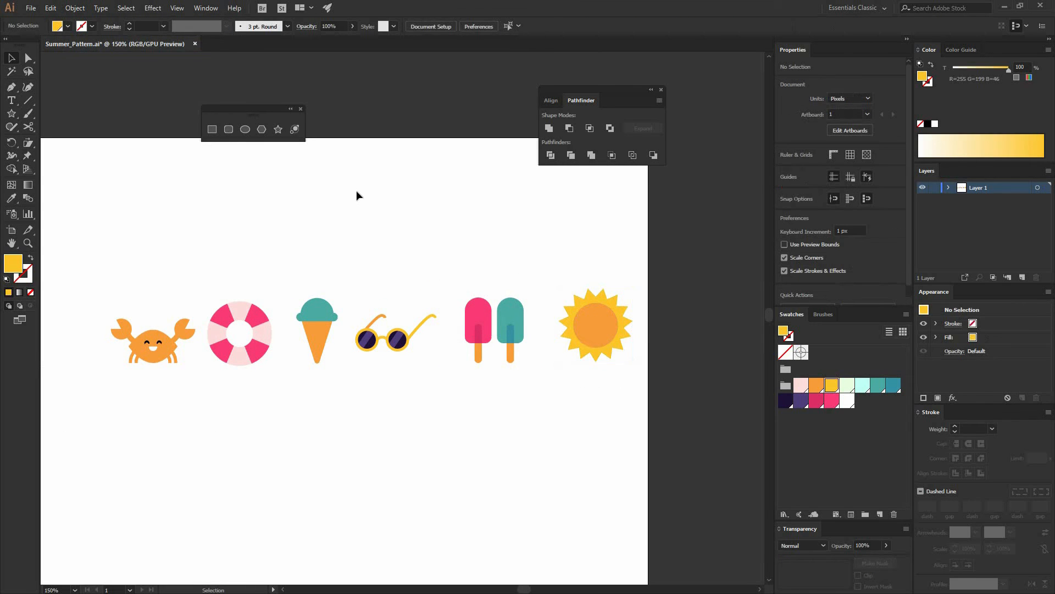